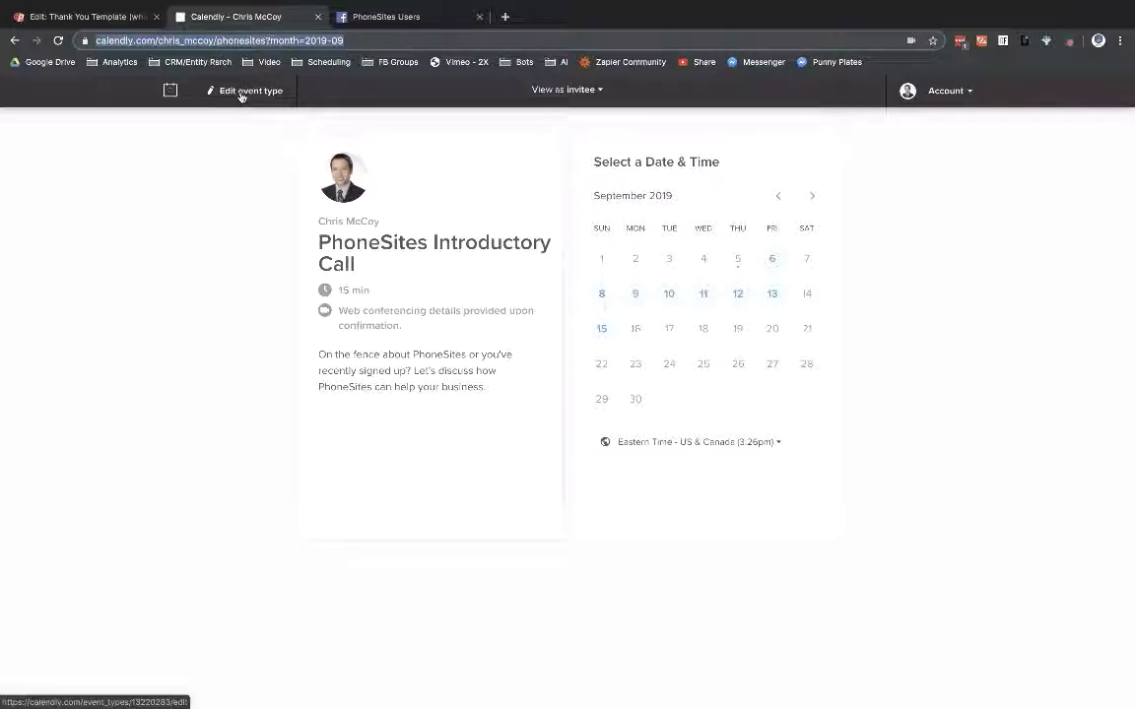
Step: Open the Calendly event types dashboard in a new tab from the Introductory Call booking page
left_click(241, 93)
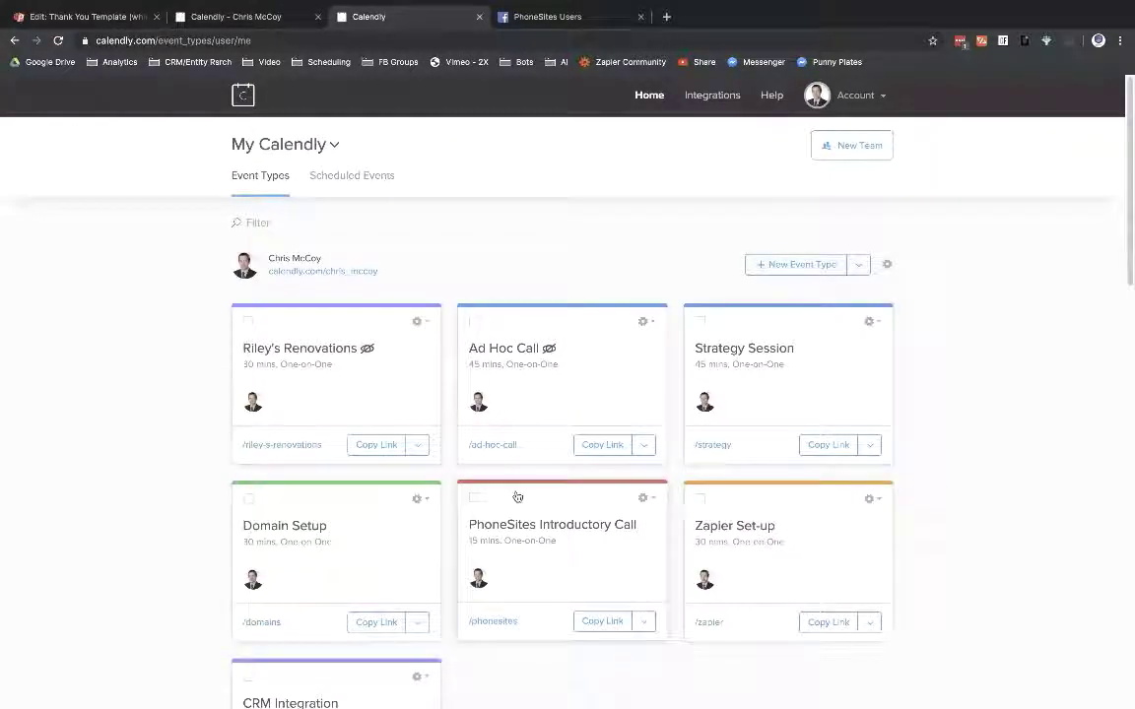
Step: Look over the event types list, then return to the PhoneSites Introductory Call booking page tab
scroll(345, 592, "down", 2)
scroll(345, 592, "down", 5)
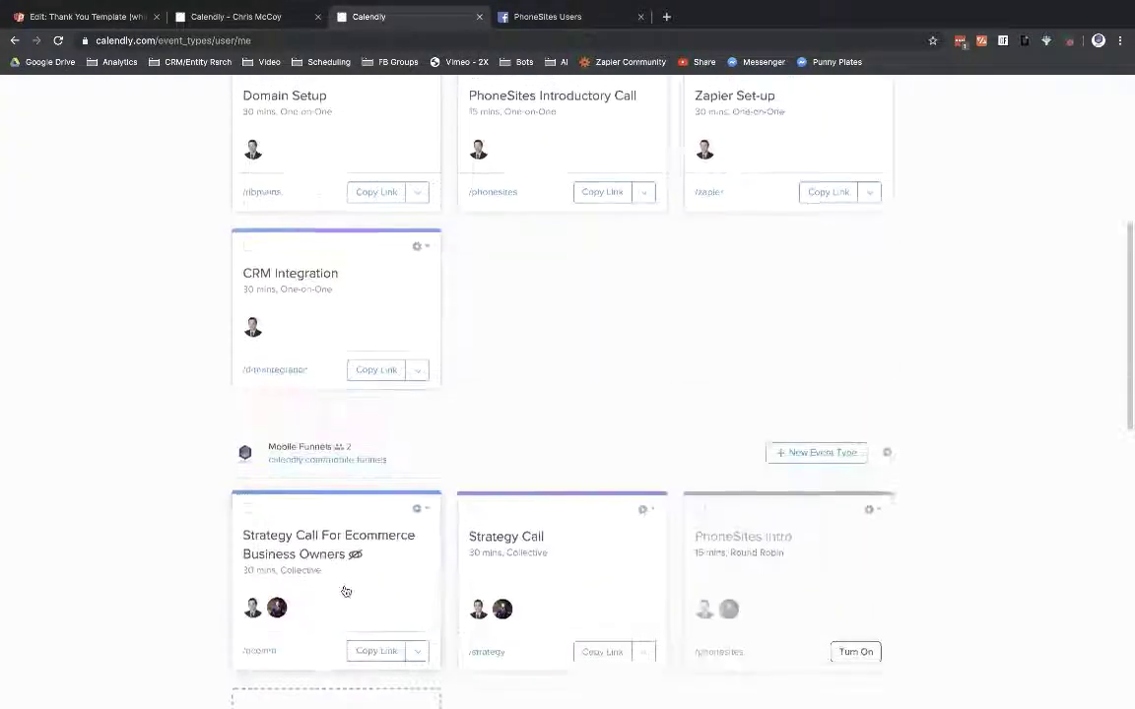
scroll(345, 590, "up", 7)
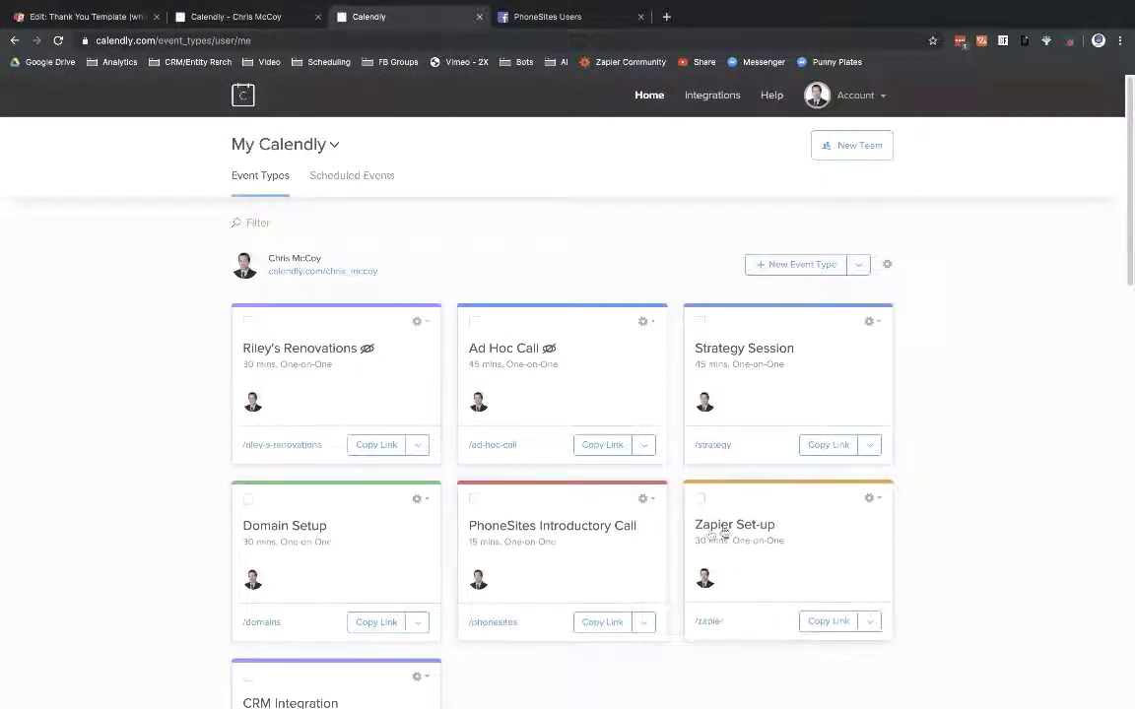
left_click(246, 17)
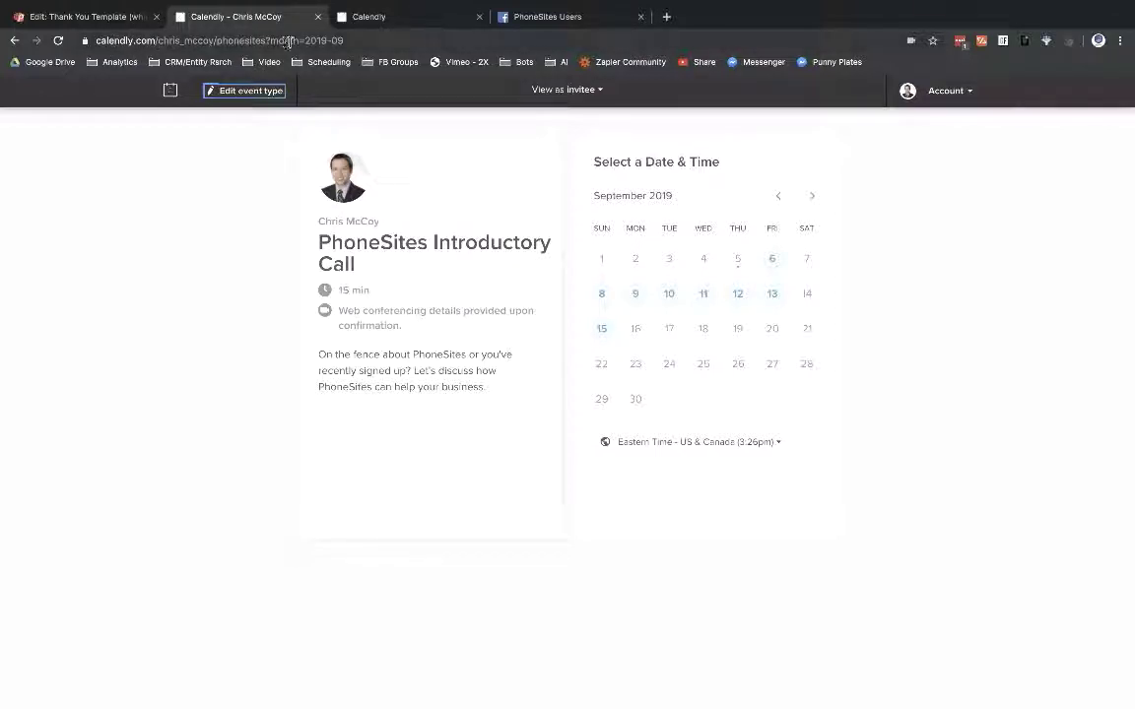
Step: Strip '?month=2019-09' from the booking URL so it ends at /phonesites, and select it
left_click(281, 45)
left_click(251, 41)
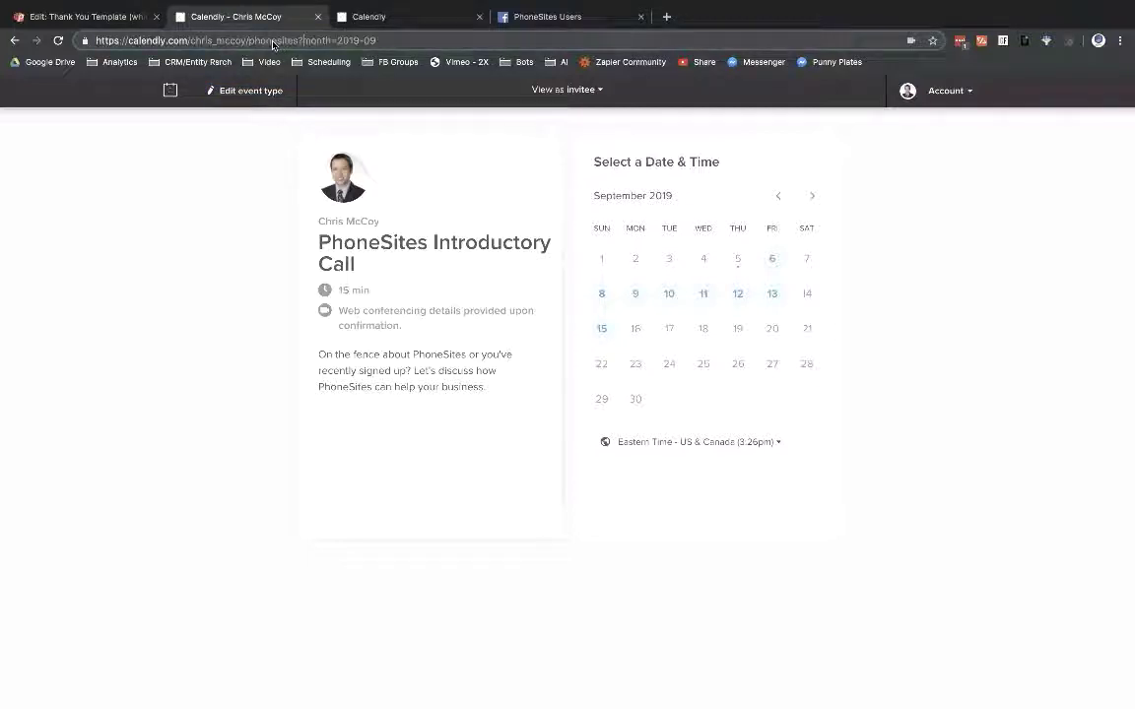
left_click_drag(302, 41, 426, 38)
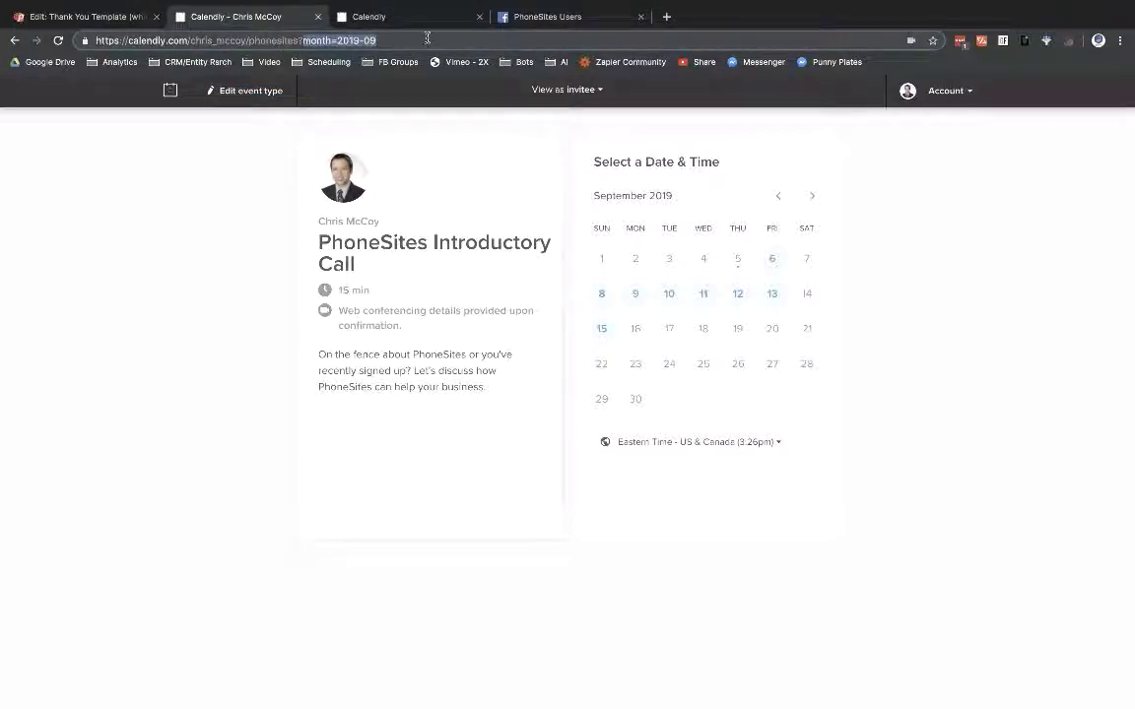
key("BackSpace")
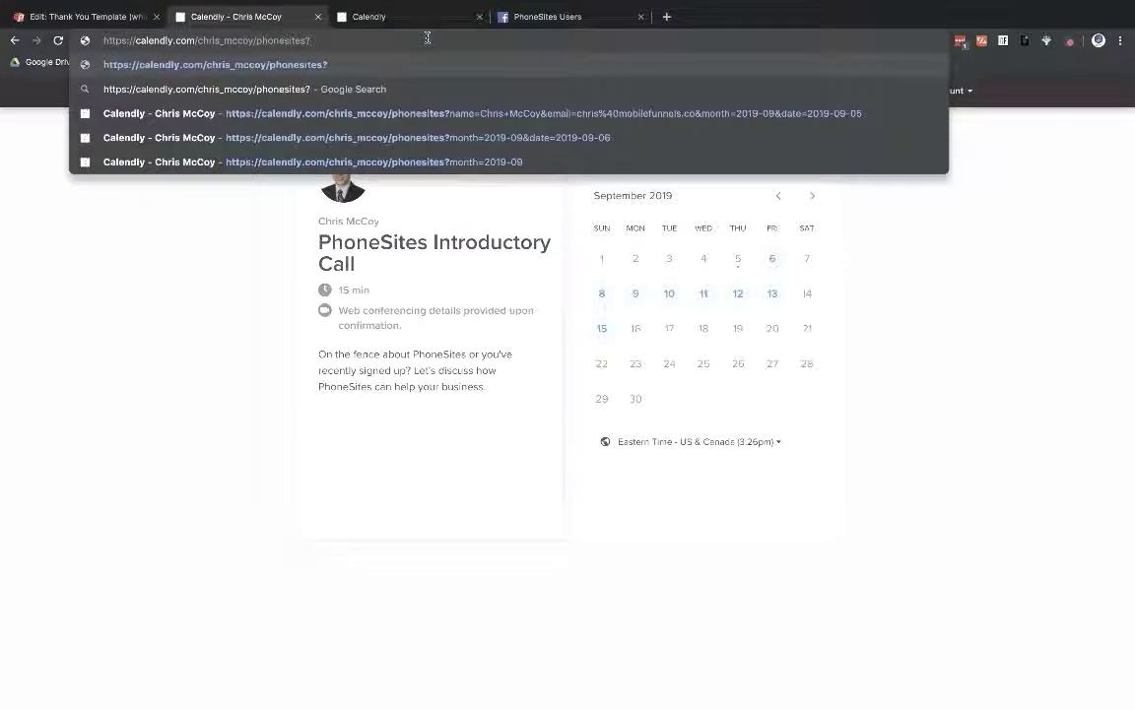
key("BackSpace")
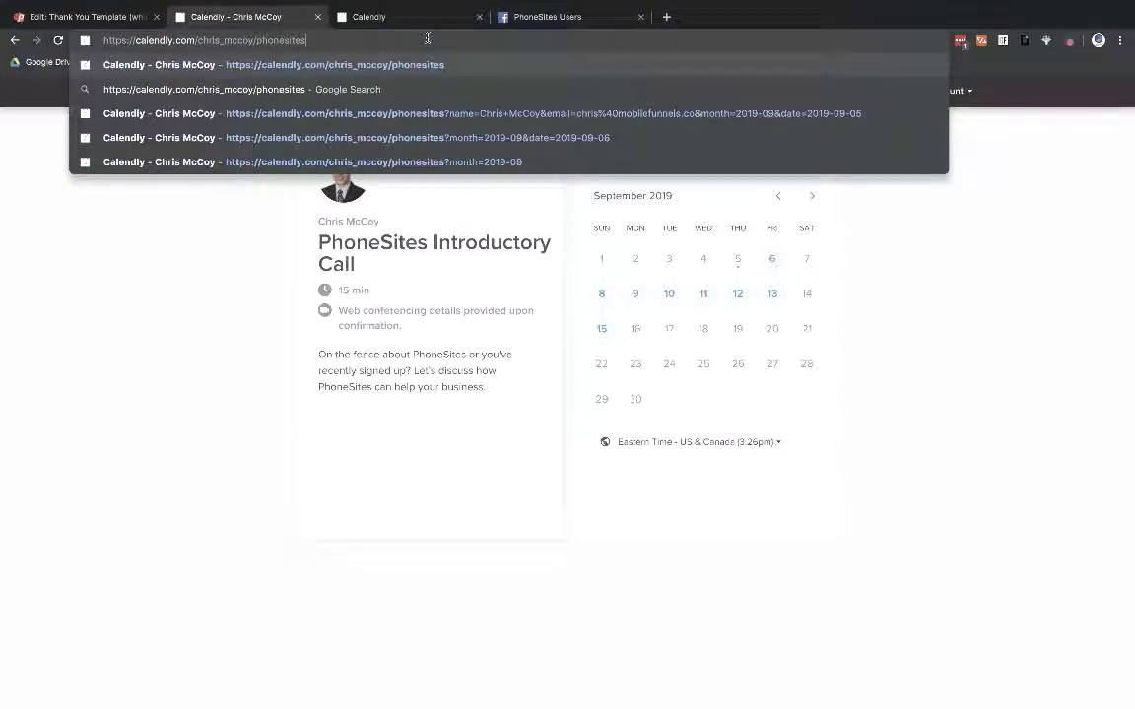
key("super+a")
key("ctrl+c")
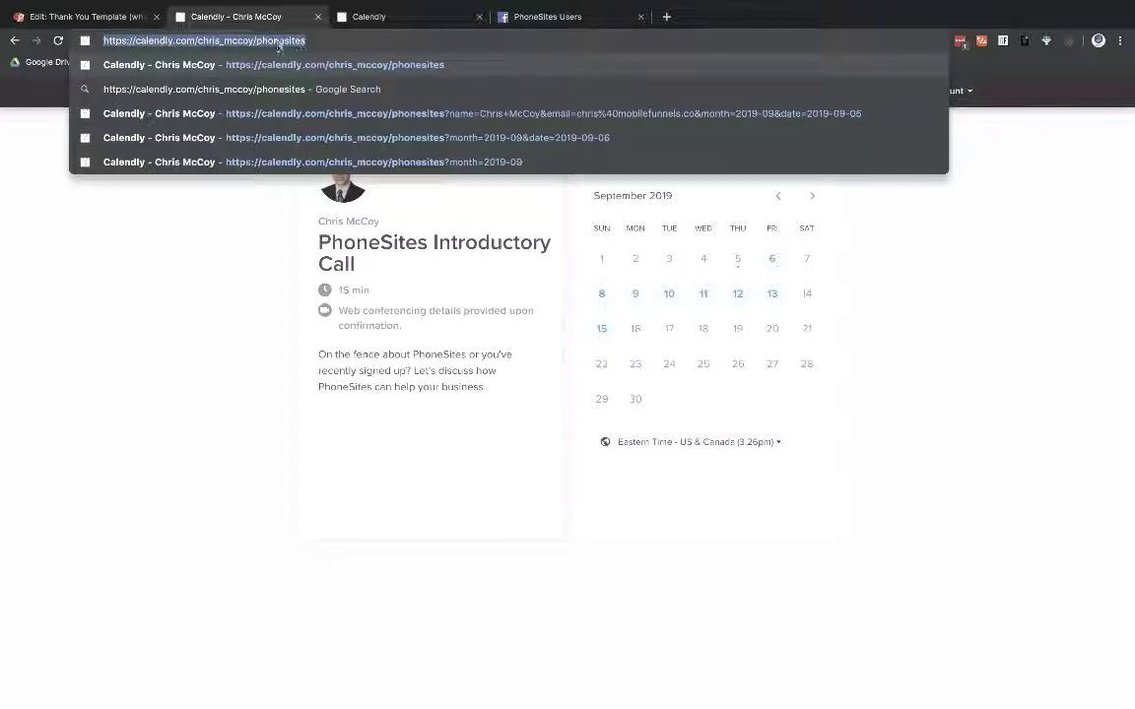
left_click(245, 255)
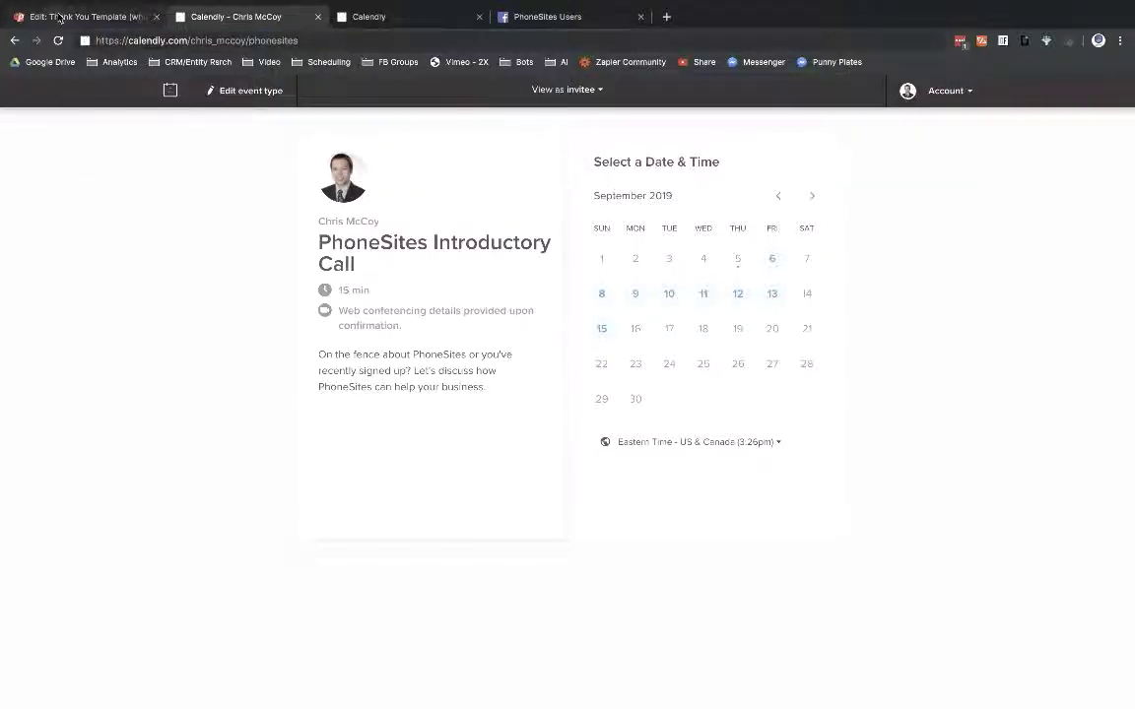
Step: Switch to the PhoneSites editor and open the My Homepage page
left_click(59, 16)
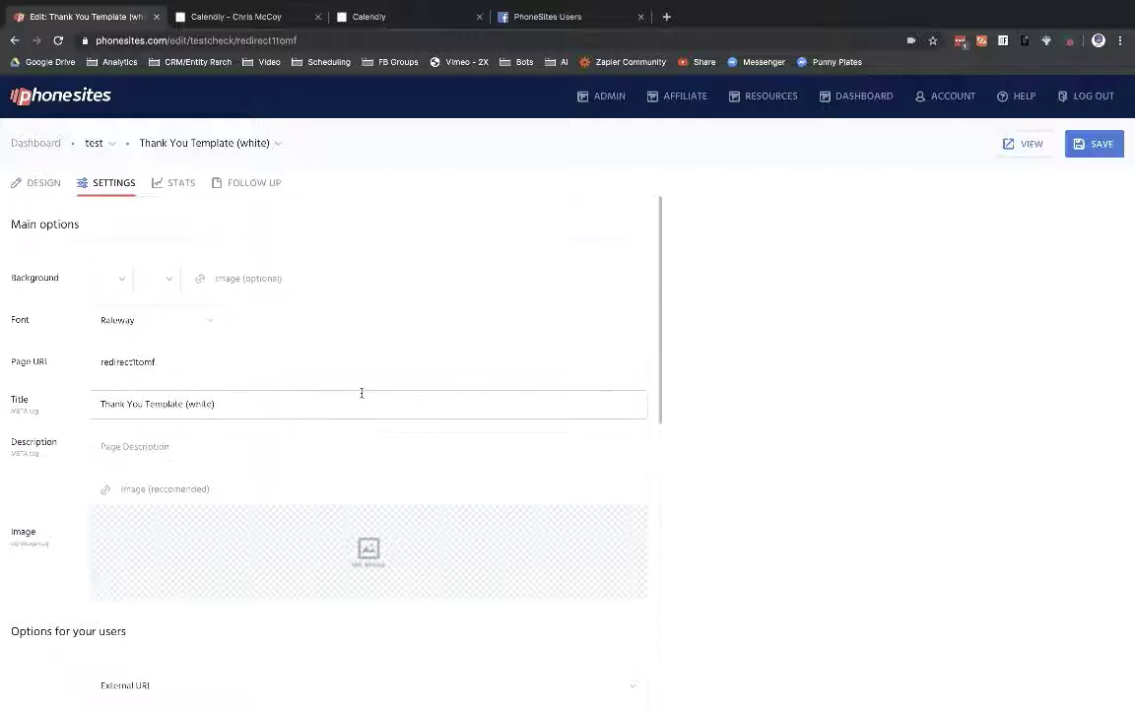
left_click(190, 146)
left_click(187, 175)
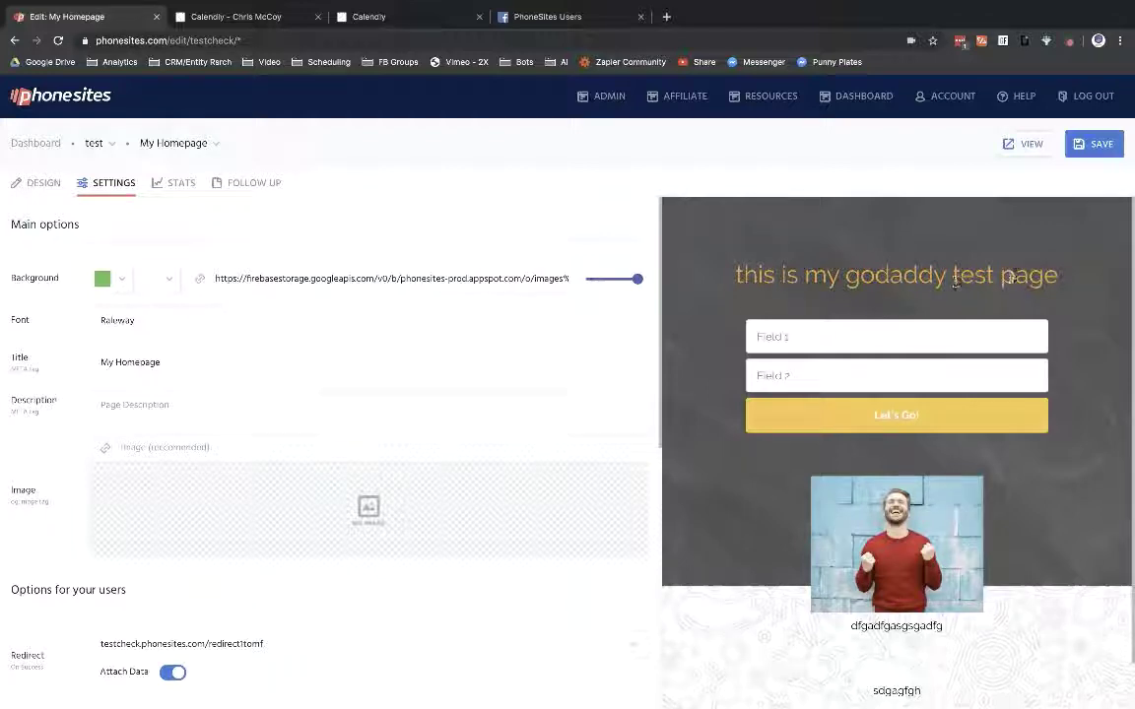
Step: Redirect My Homepage to the pasted Calendly /phonesites link as an External URL, and save
scroll(263, 336, "down", 1)
scroll(263, 336, "down", 1)
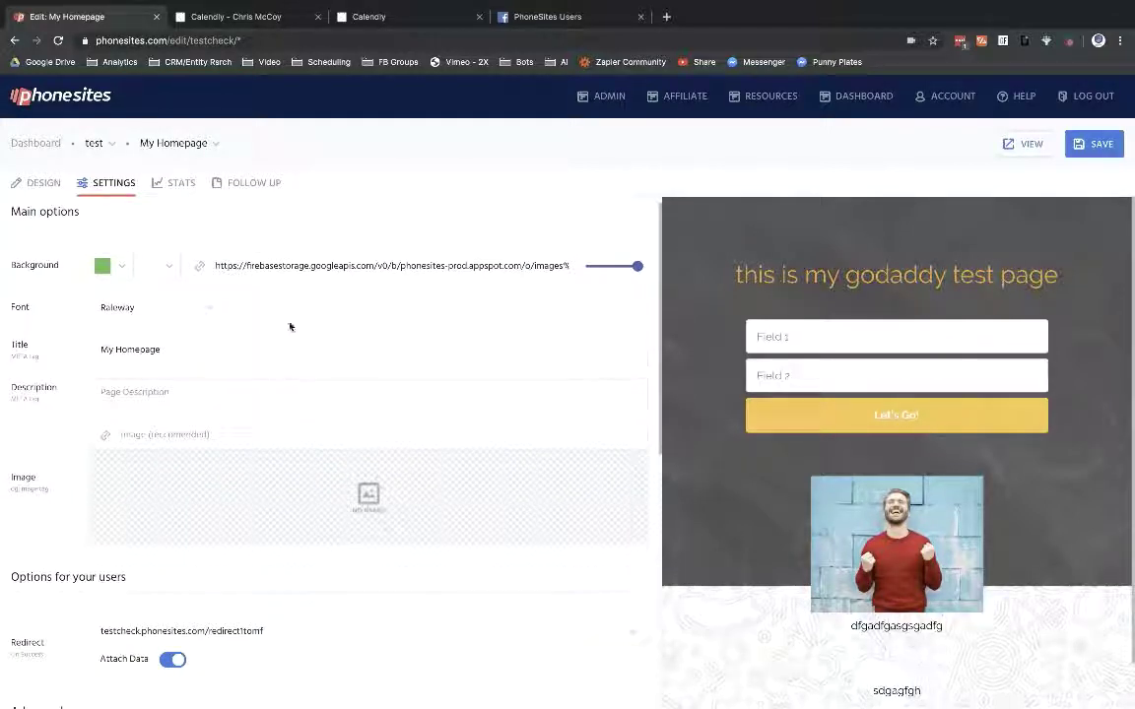
scroll(246, 463, "down", 3)
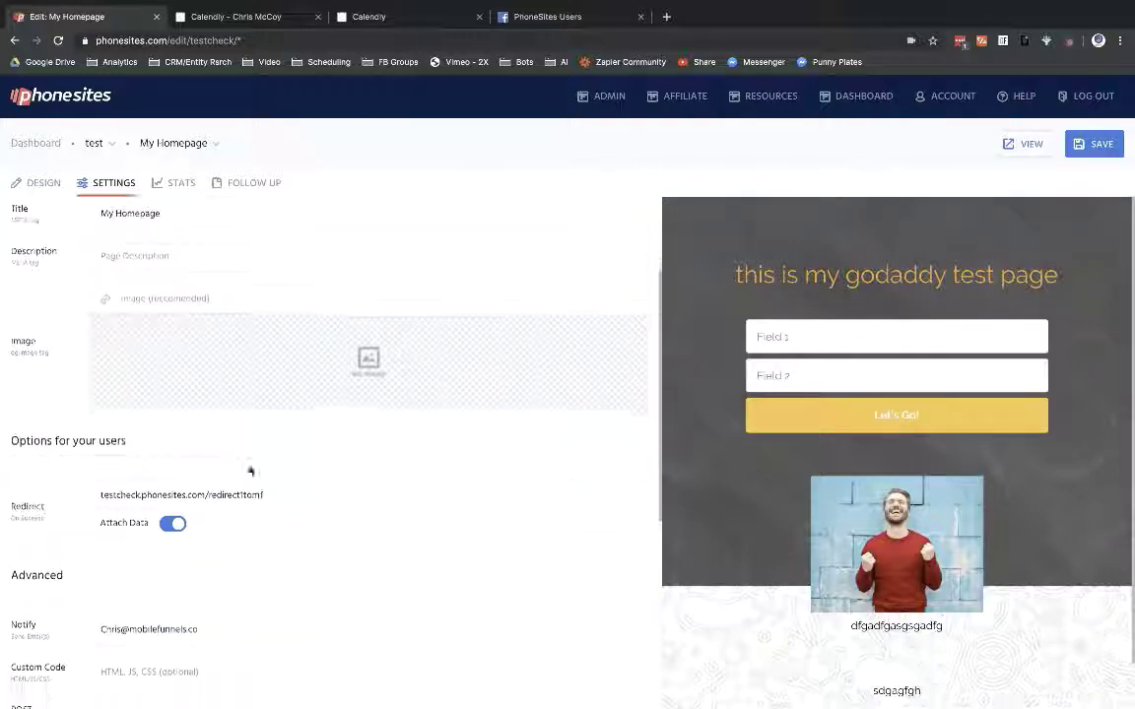
left_click(183, 498)
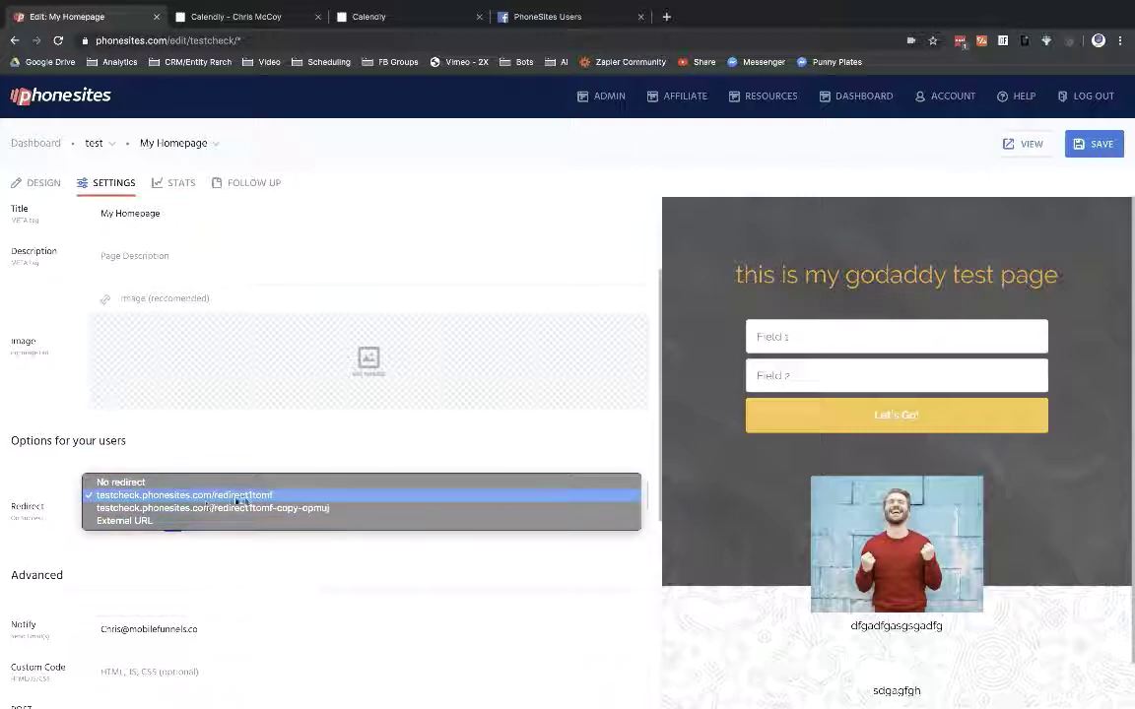
left_click(135, 521)
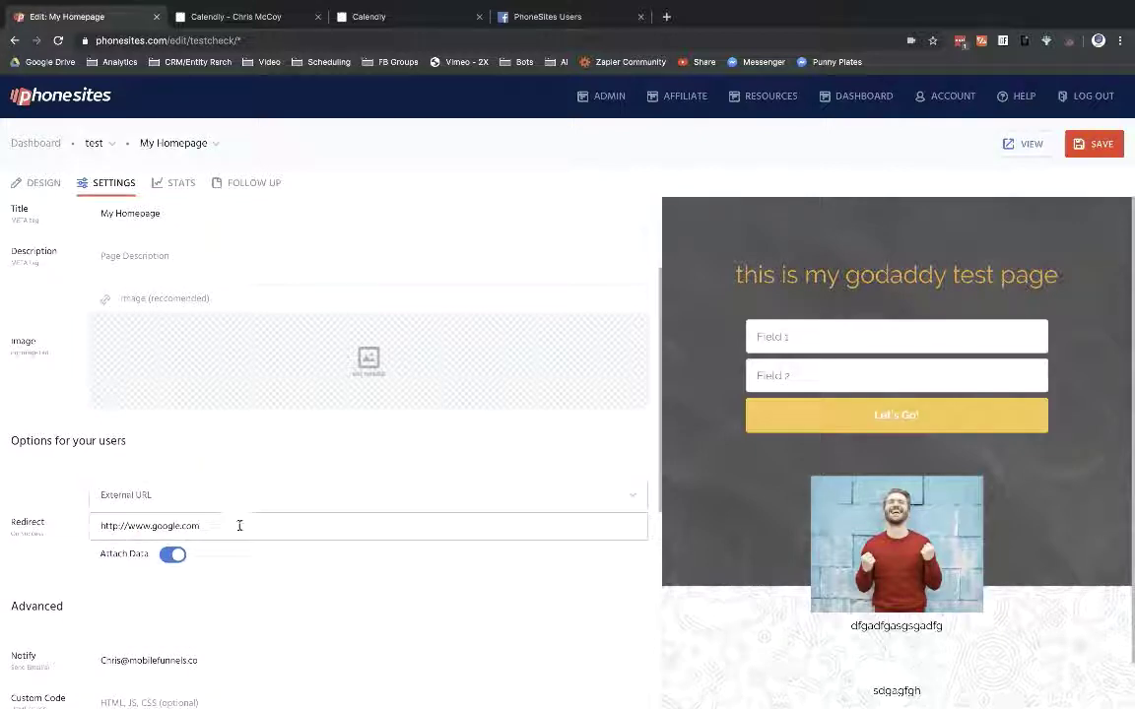
left_click_drag(238, 526, 94, 525)
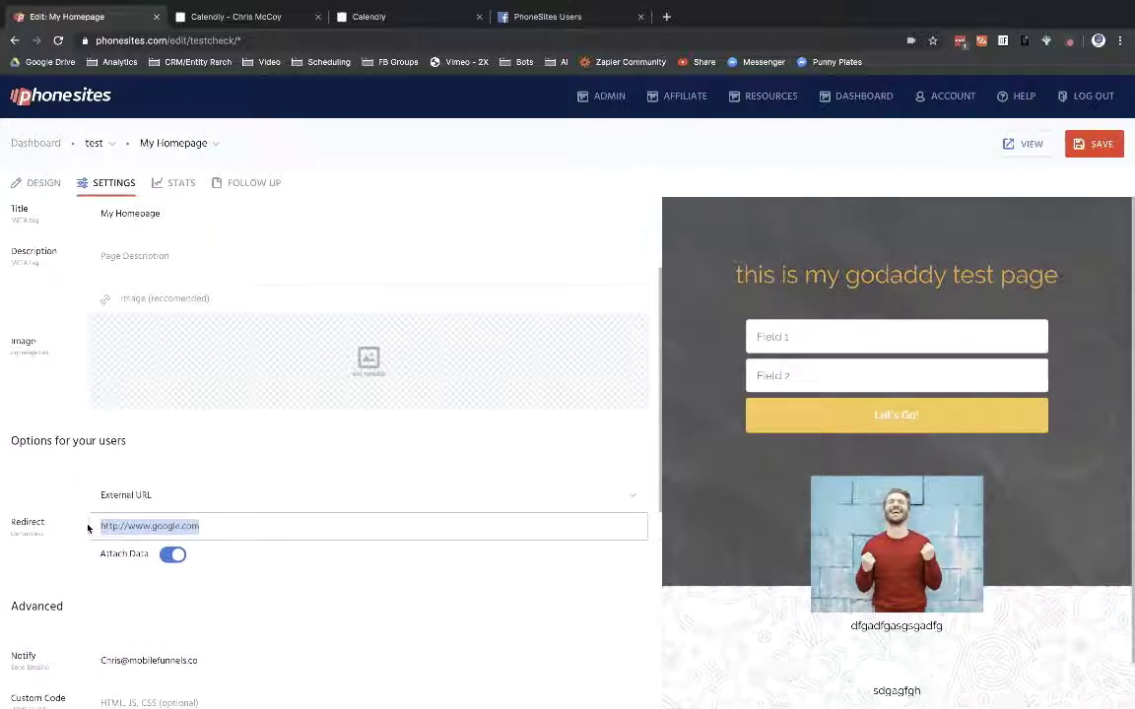
key("ctrl+v")
left_click(330, 572)
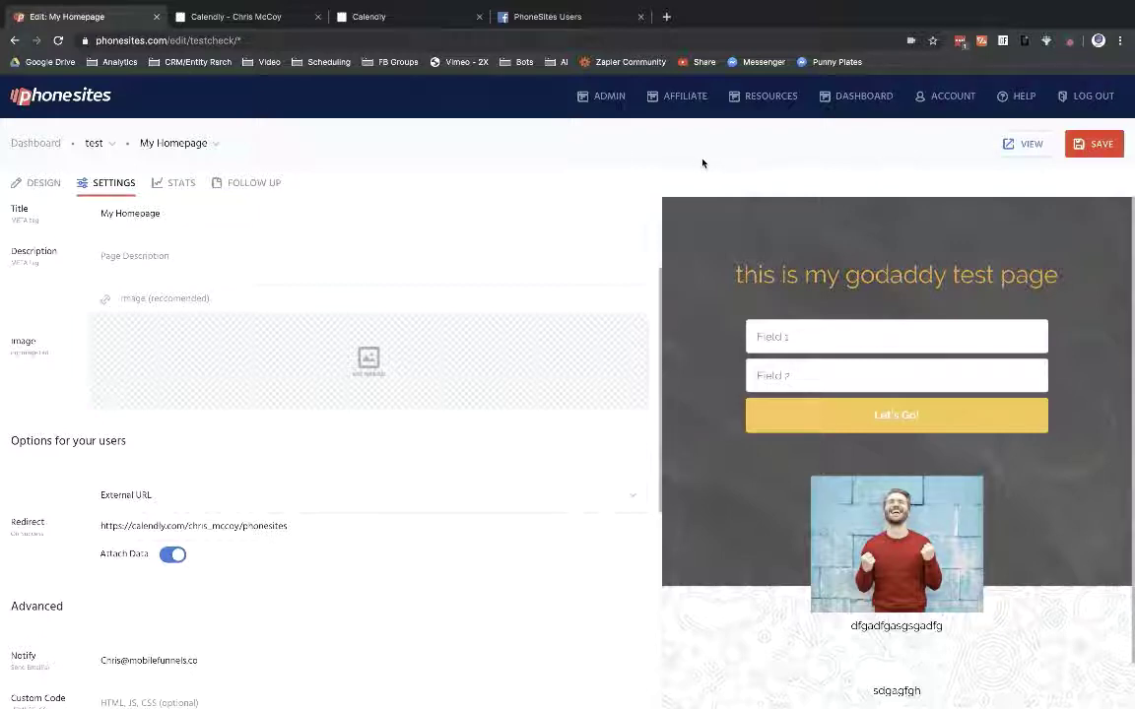
left_click(1103, 148)
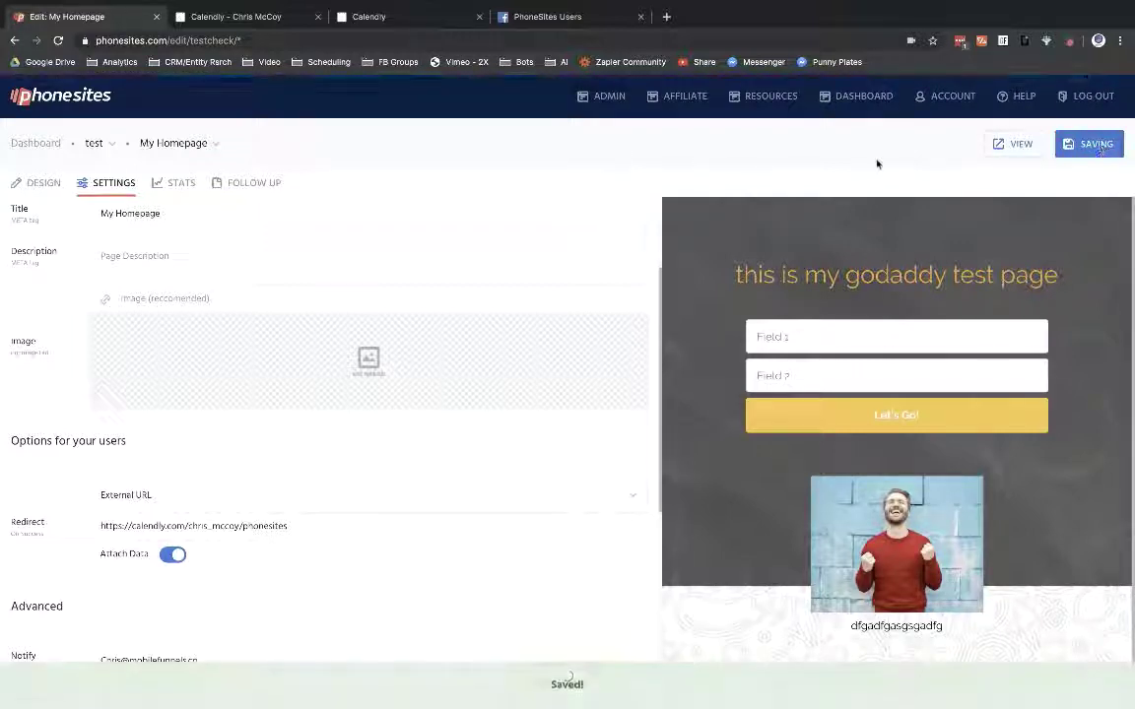
Step: Replace the form's field1 and field2 with Name and Email fields, and save
left_click(29, 186)
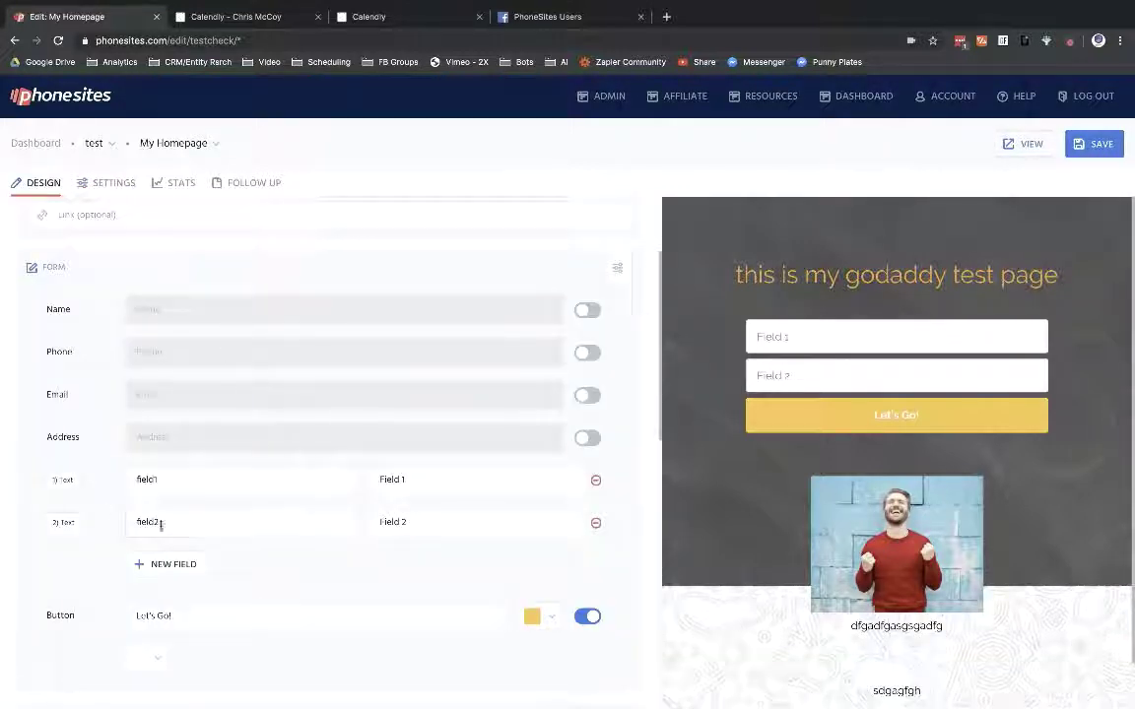
left_click(595, 480)
left_click(595, 480)
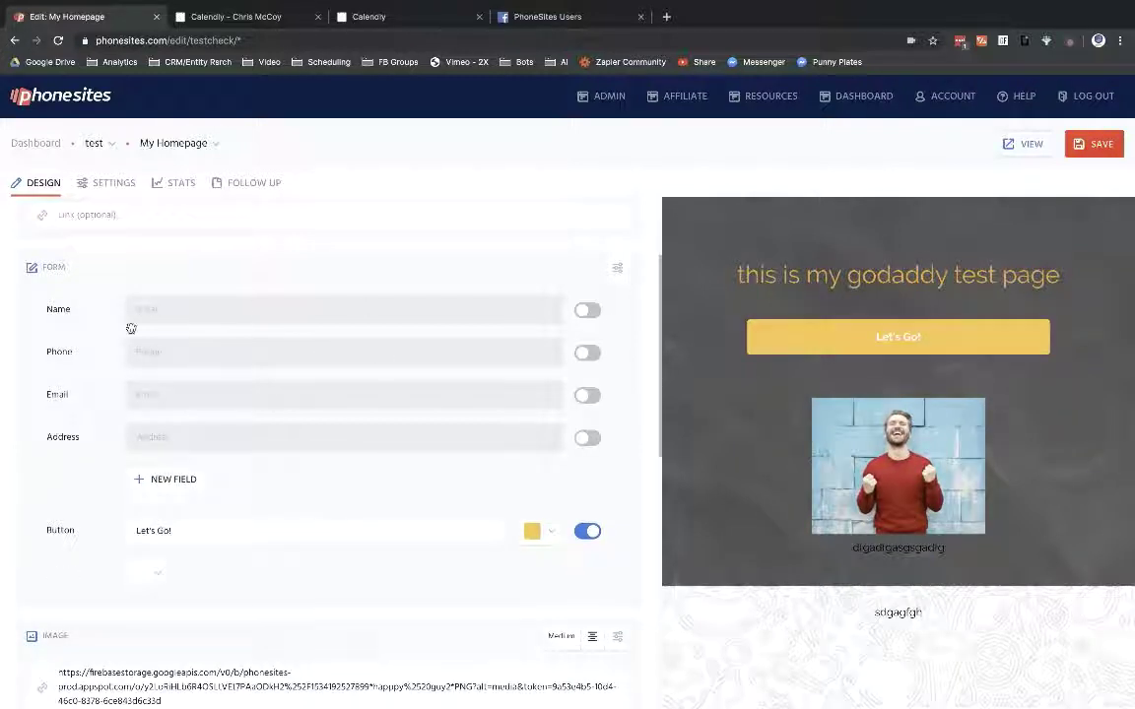
left_click(589, 310)
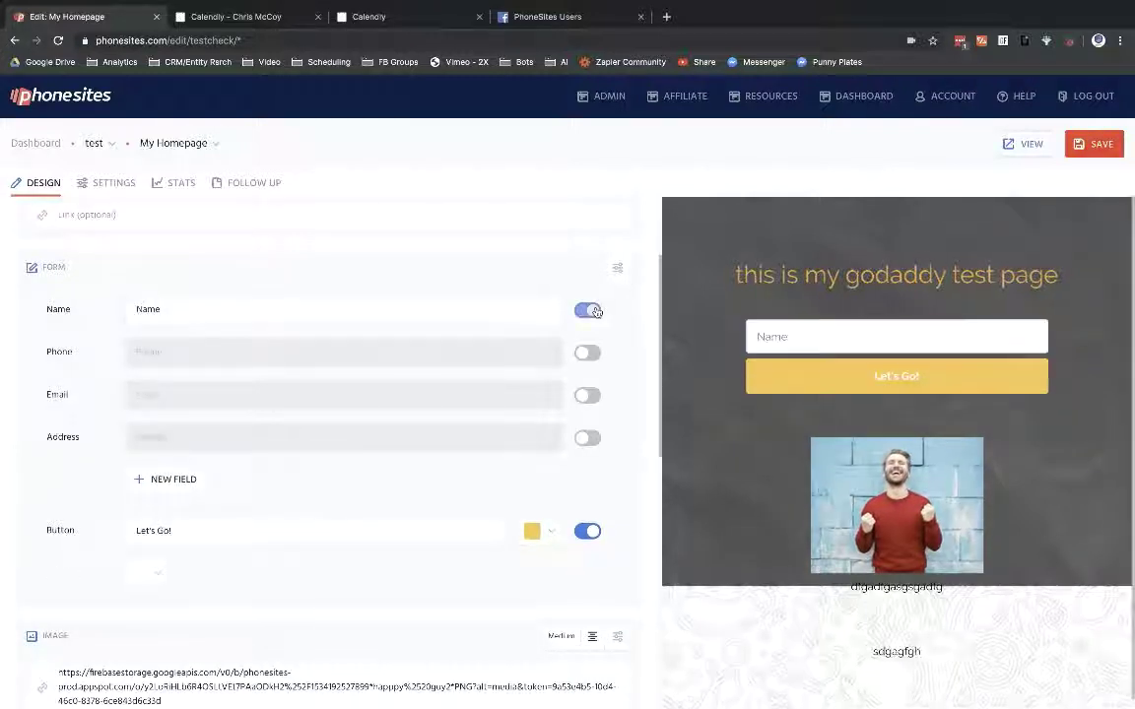
left_click(587, 395)
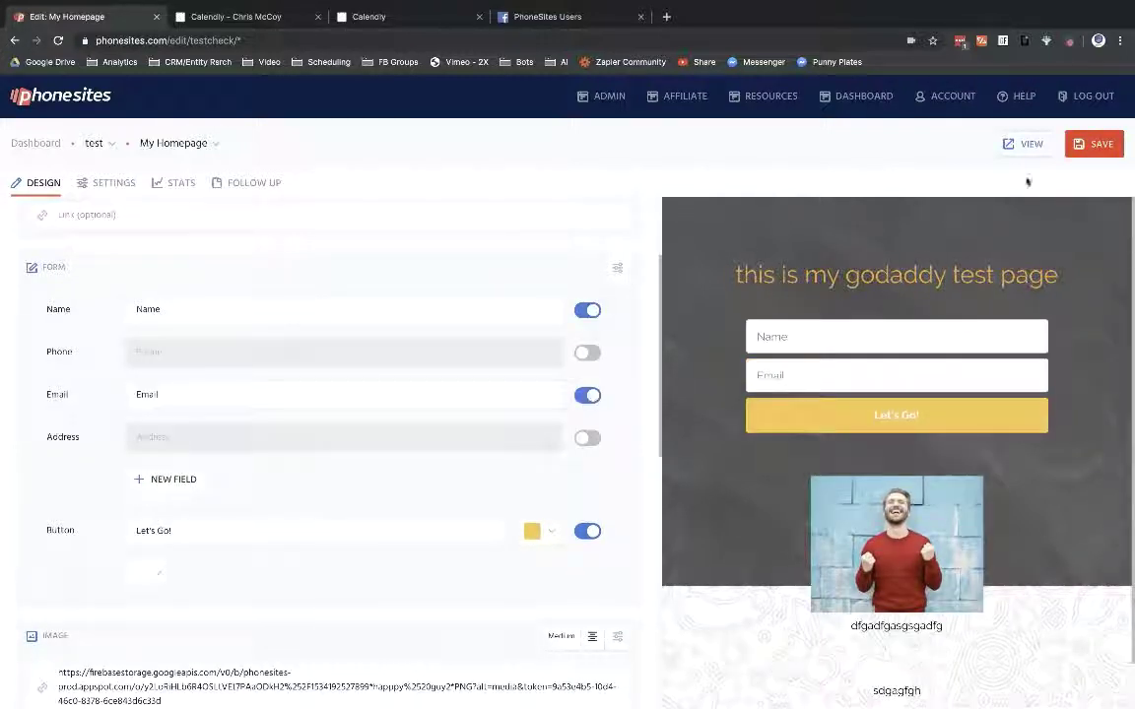
left_click(1078, 143)
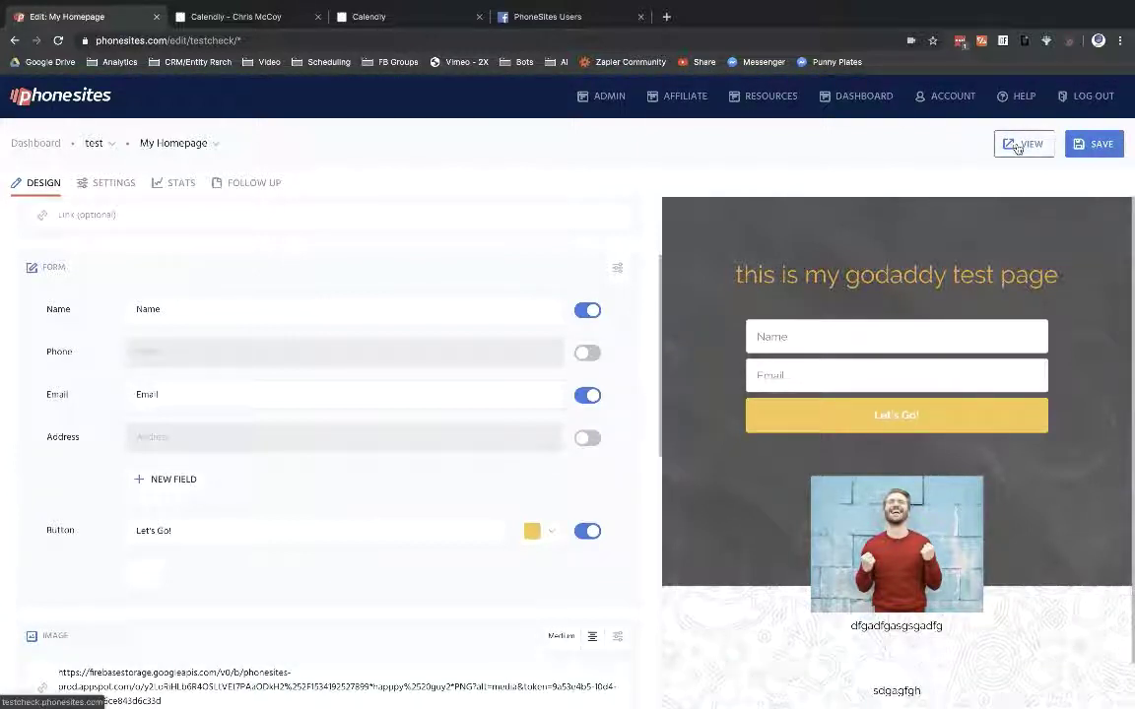
Step: Close the two Calendly tabs and the PhoneSites Users tab
left_click(316, 17)
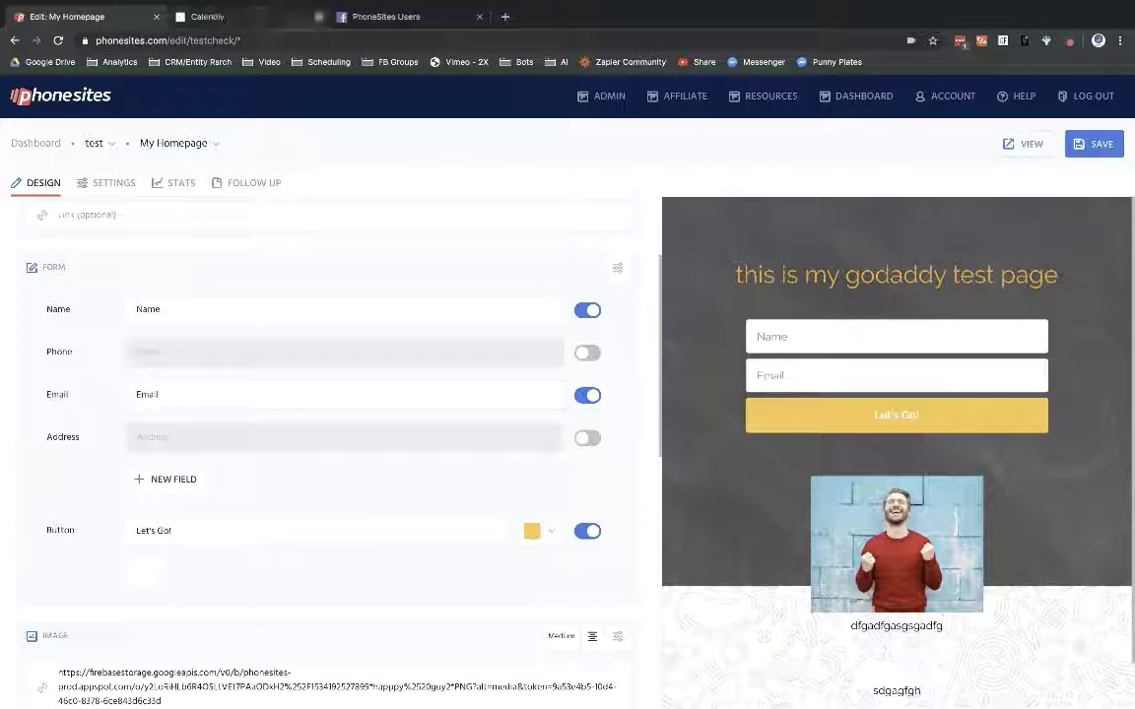
left_click(317, 17)
left_click(316, 17)
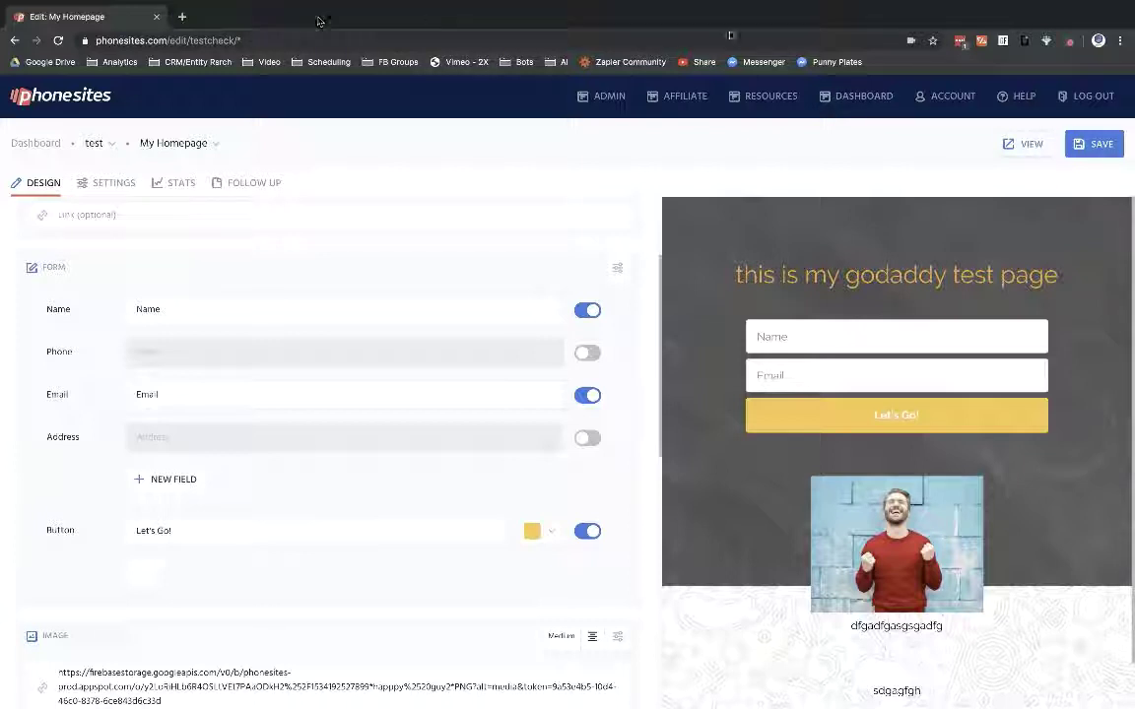
Step: On the live homepage, enter name 'Godaddy Is Great' and the saved email, then submit
left_click(1027, 142)
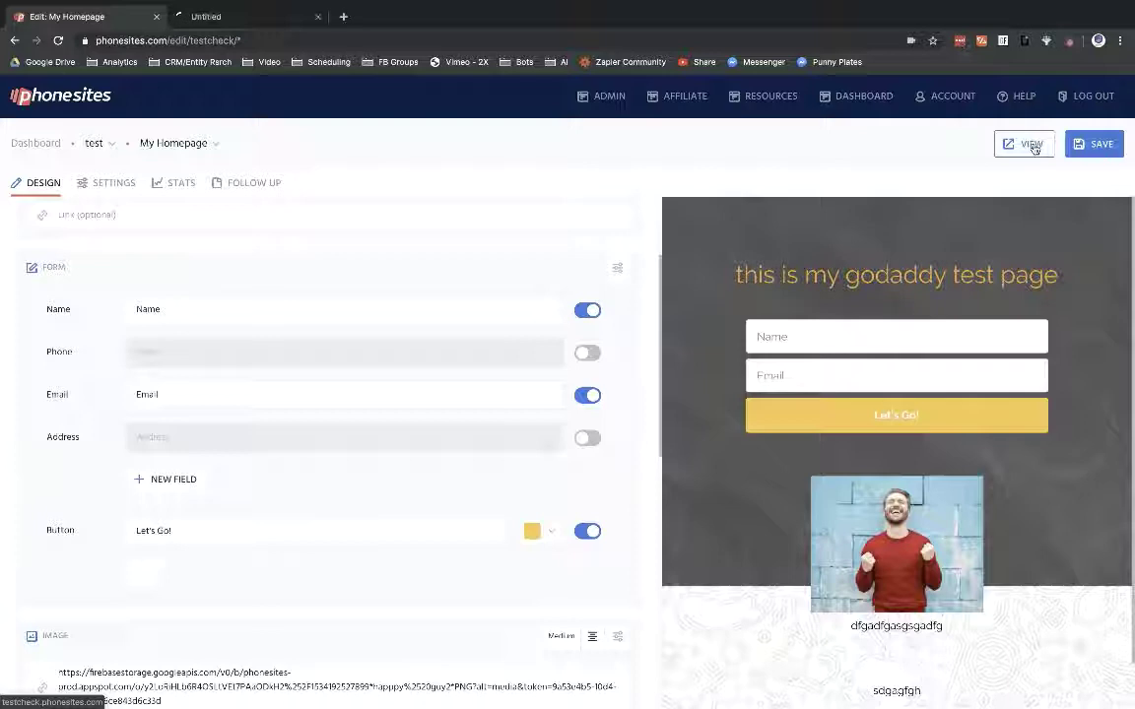
left_click(230, 13)
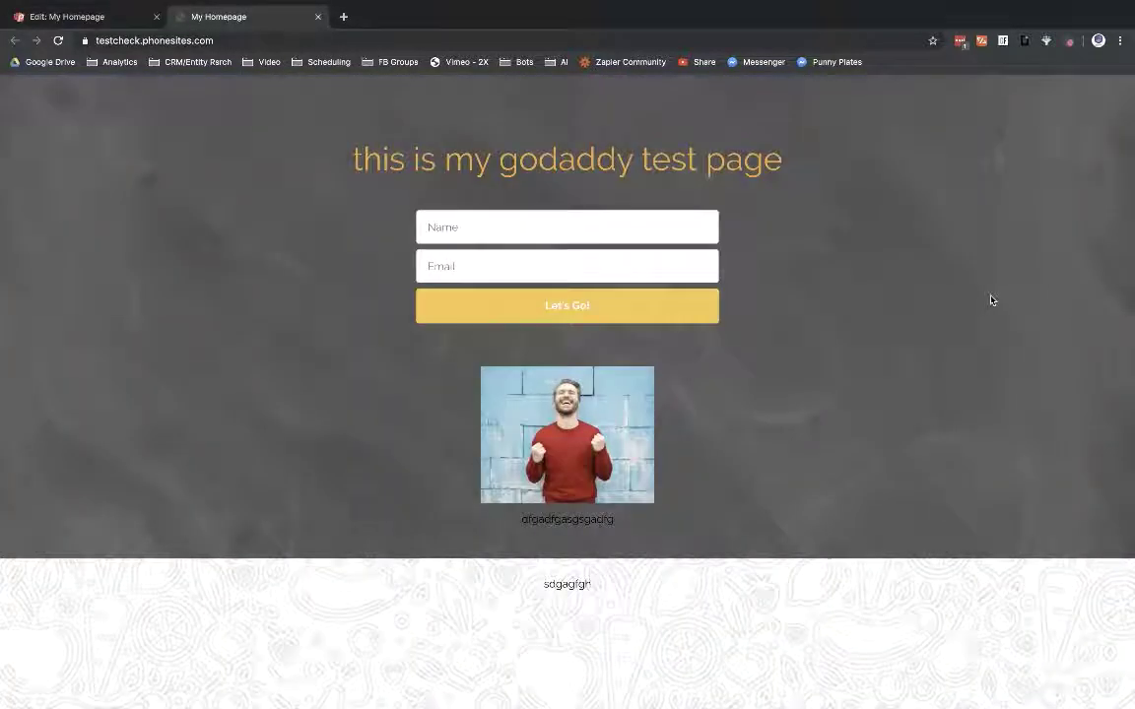
left_click(492, 228)
type("God")
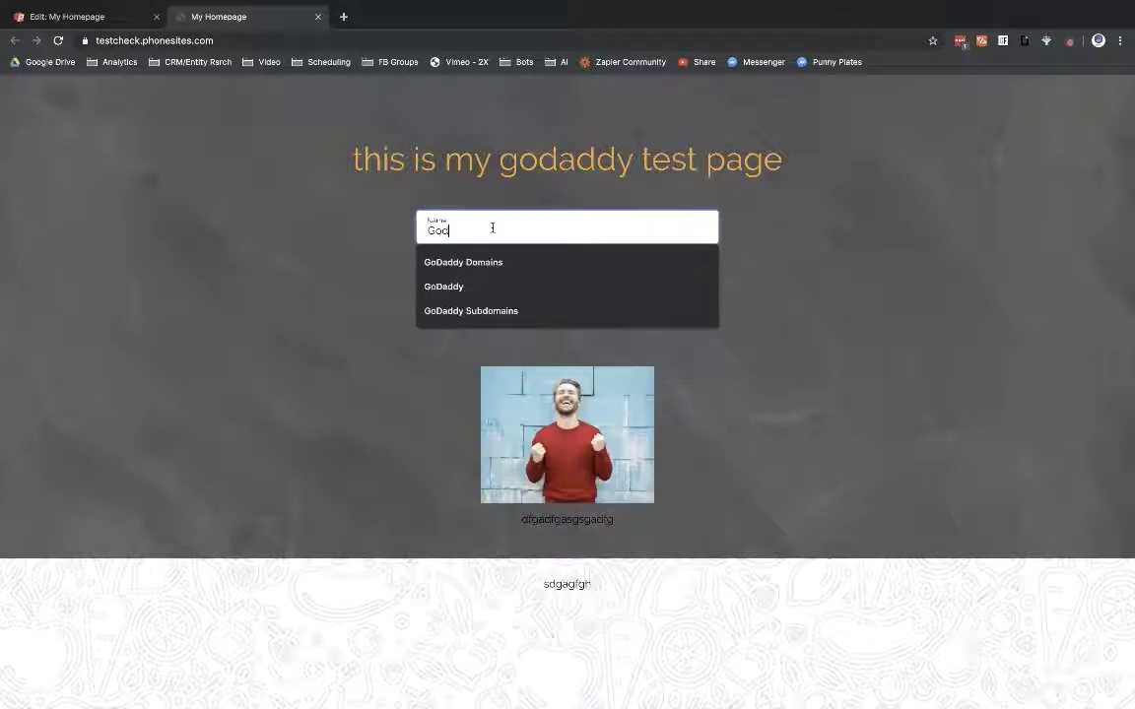
type("addy ")
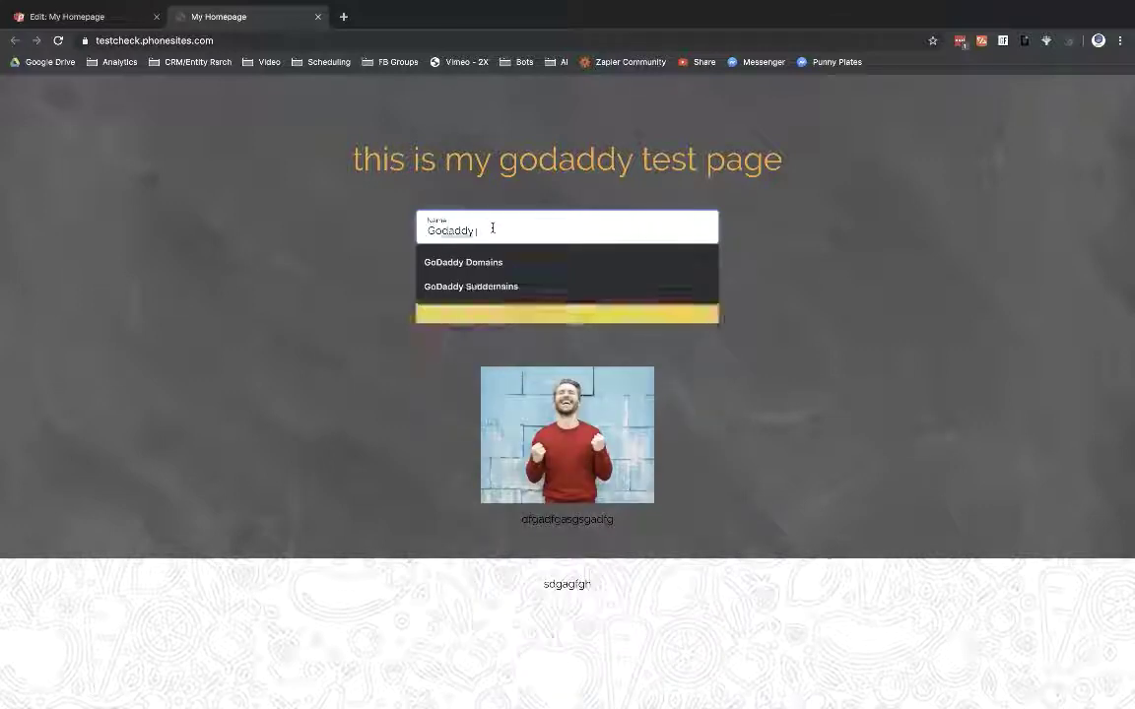
type("Is ")
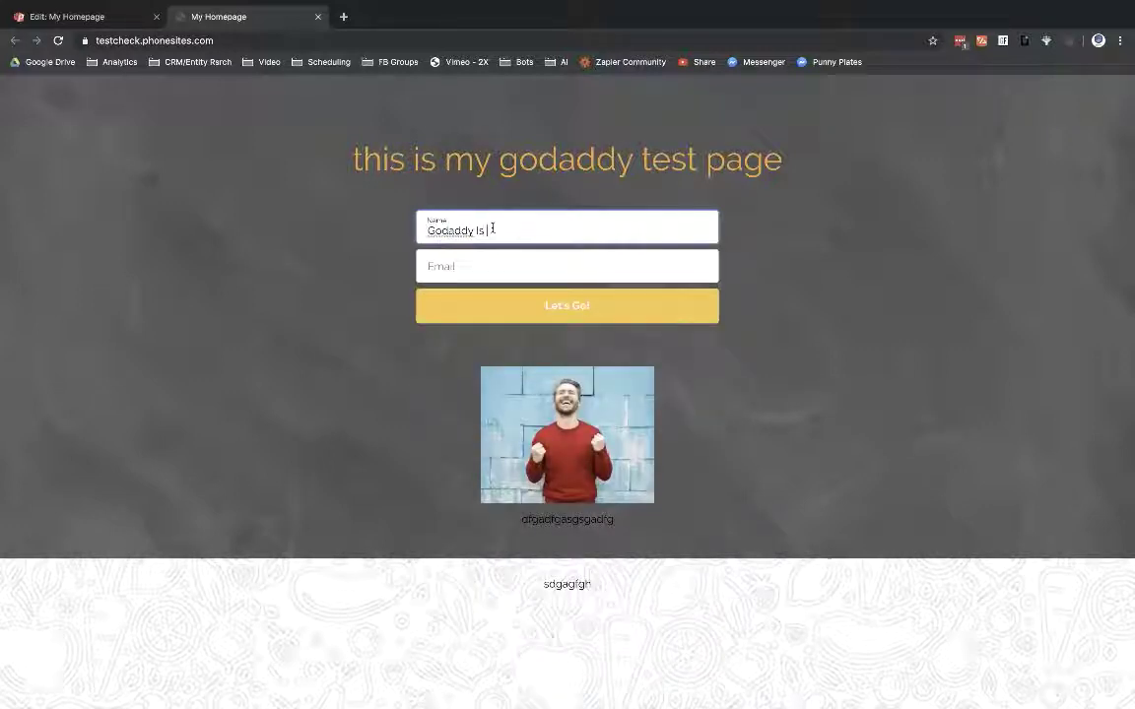
type("Greatchris")
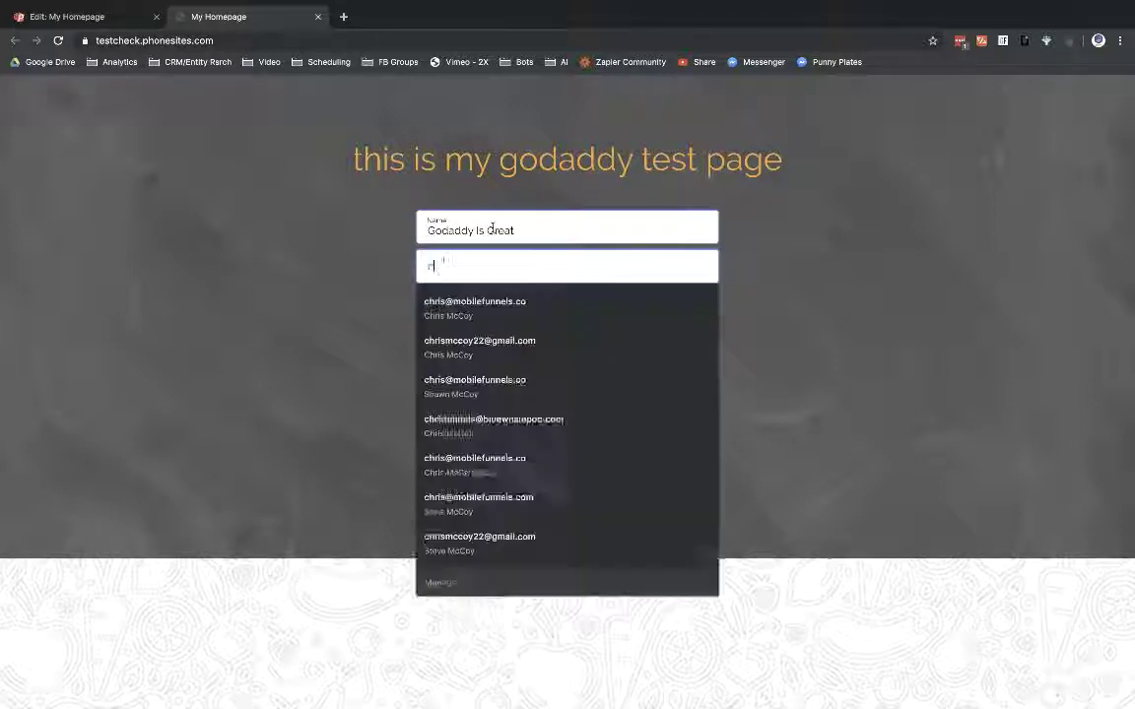
left_click(498, 298)
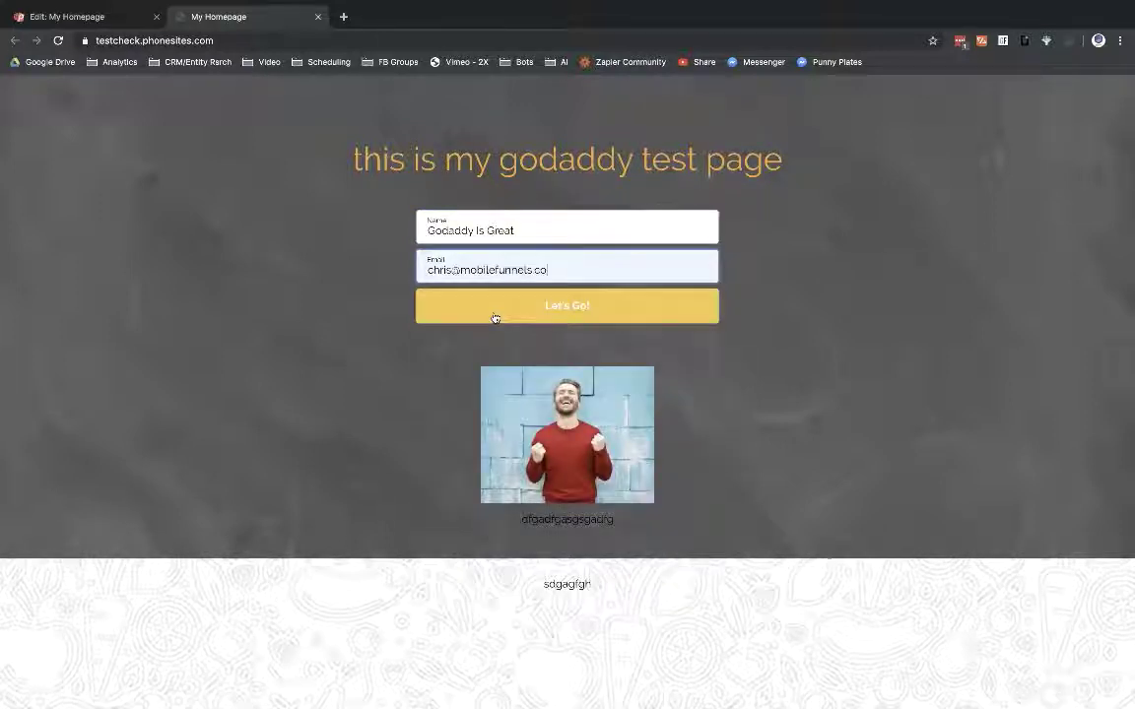
left_click(566, 309)
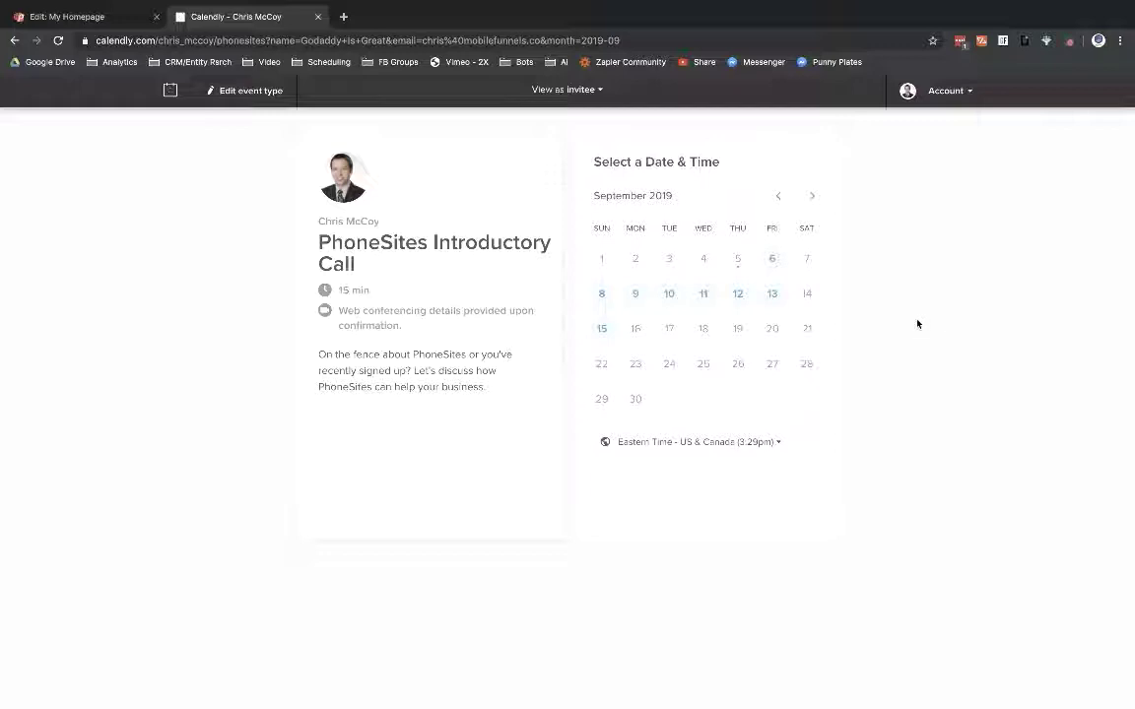
Step: Test-book September 6 at 12:30pm to check the prefilled details, then edit the event type
left_click(775, 260)
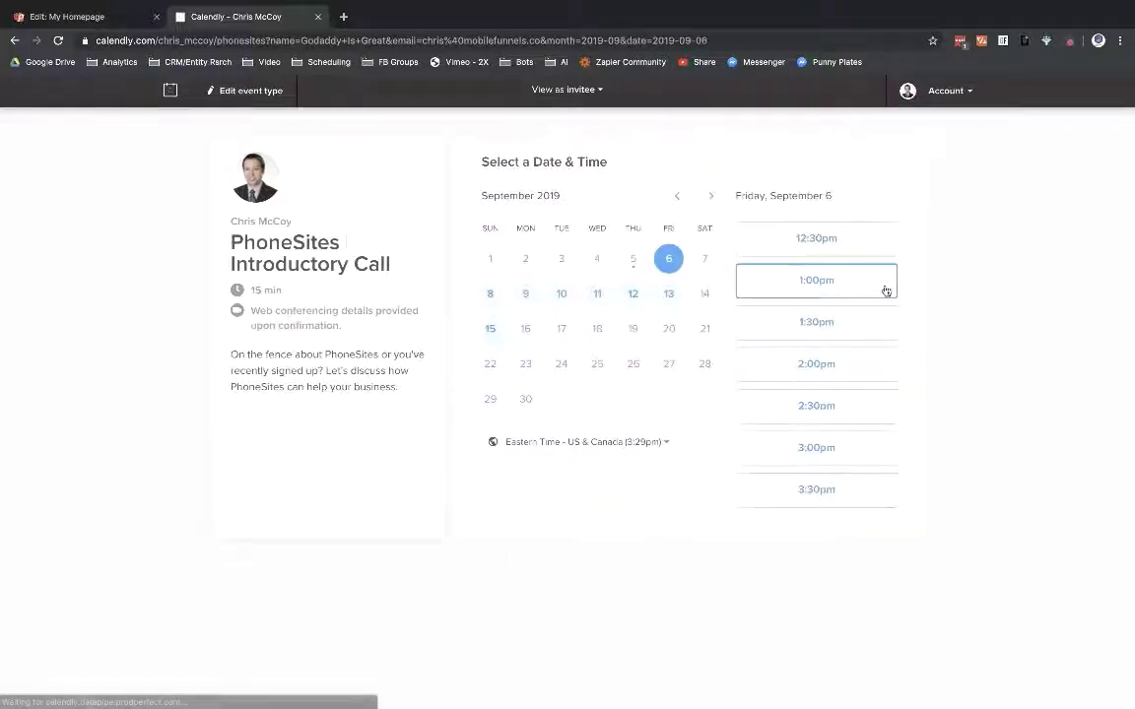
left_click(842, 239)
left_click(861, 240)
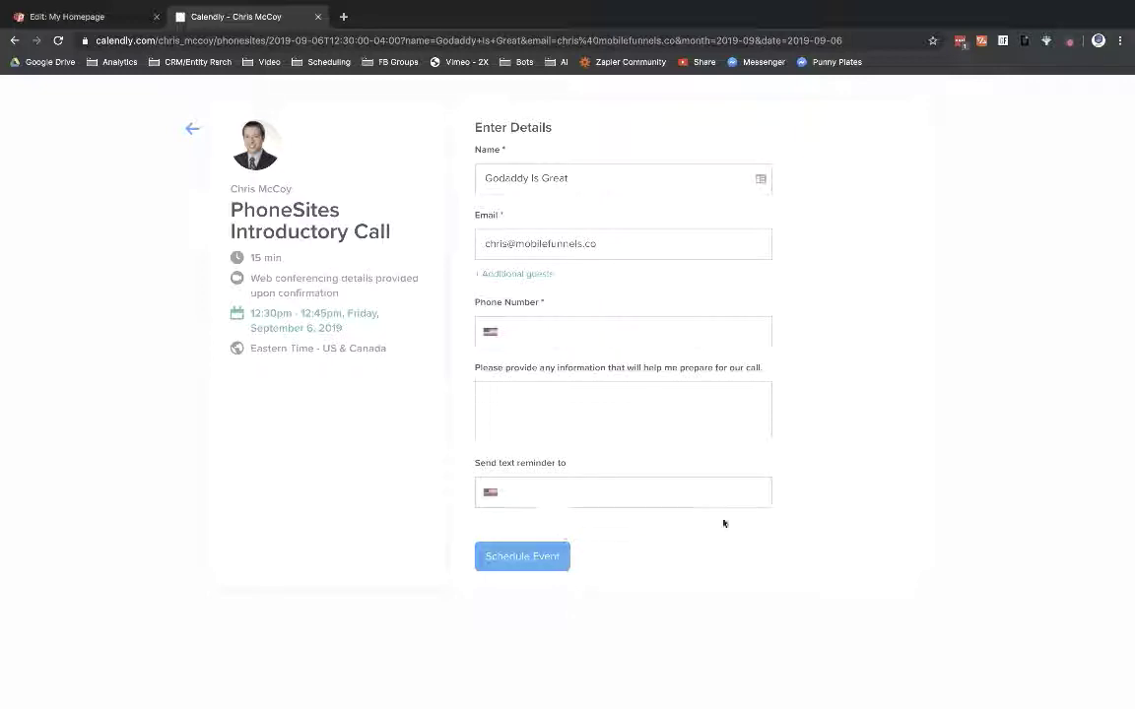
left_click(187, 128)
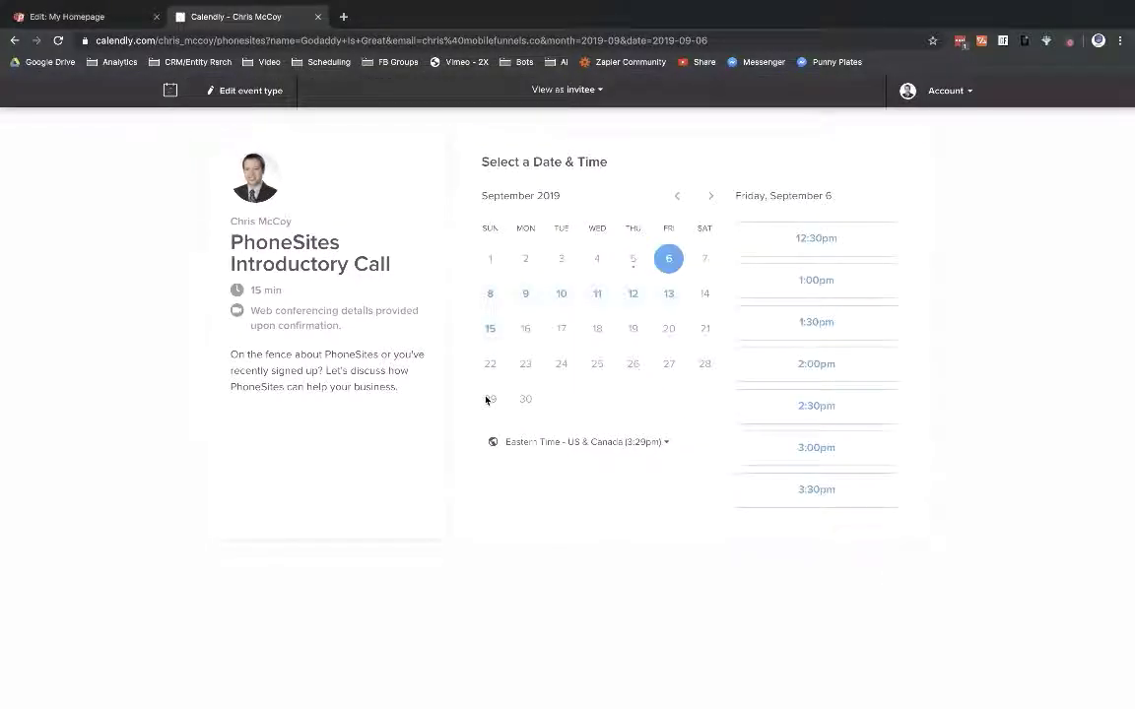
left_click(221, 91)
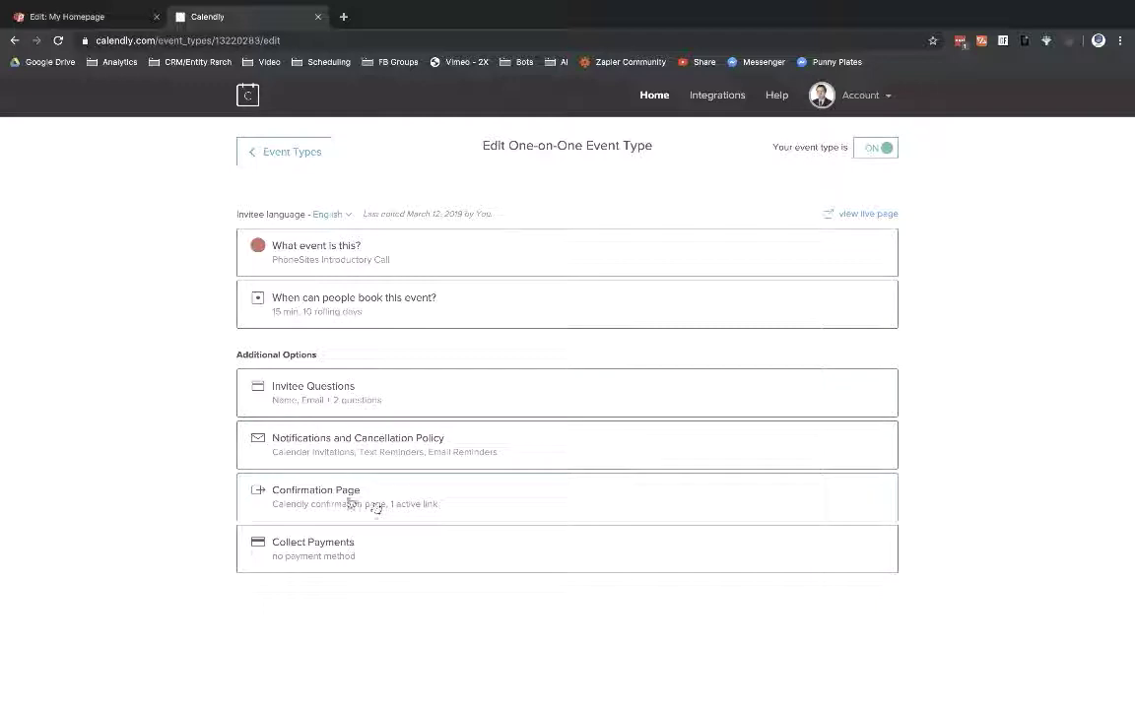
left_click(350, 498)
Step: Set On confirmation to 'Redirect to an external site' and focus the empty Redirect URL field
scroll(740, 491, "down", 2)
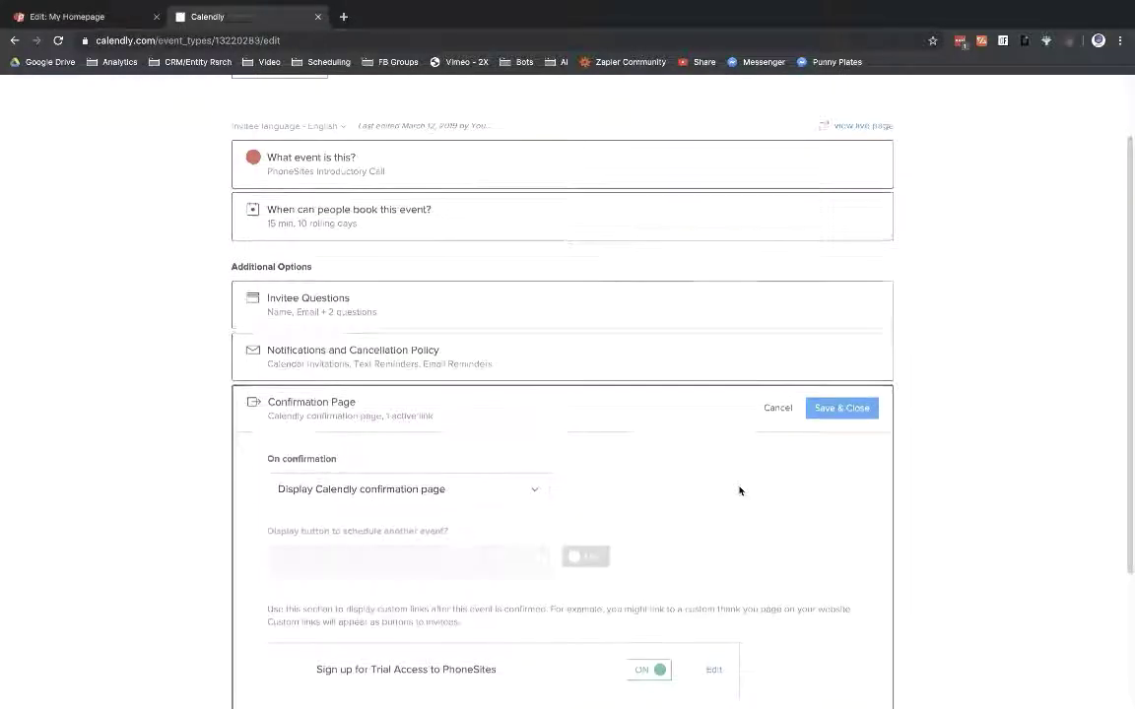
scroll(740, 491, "down", 2)
scroll(739, 491, "down", 3)
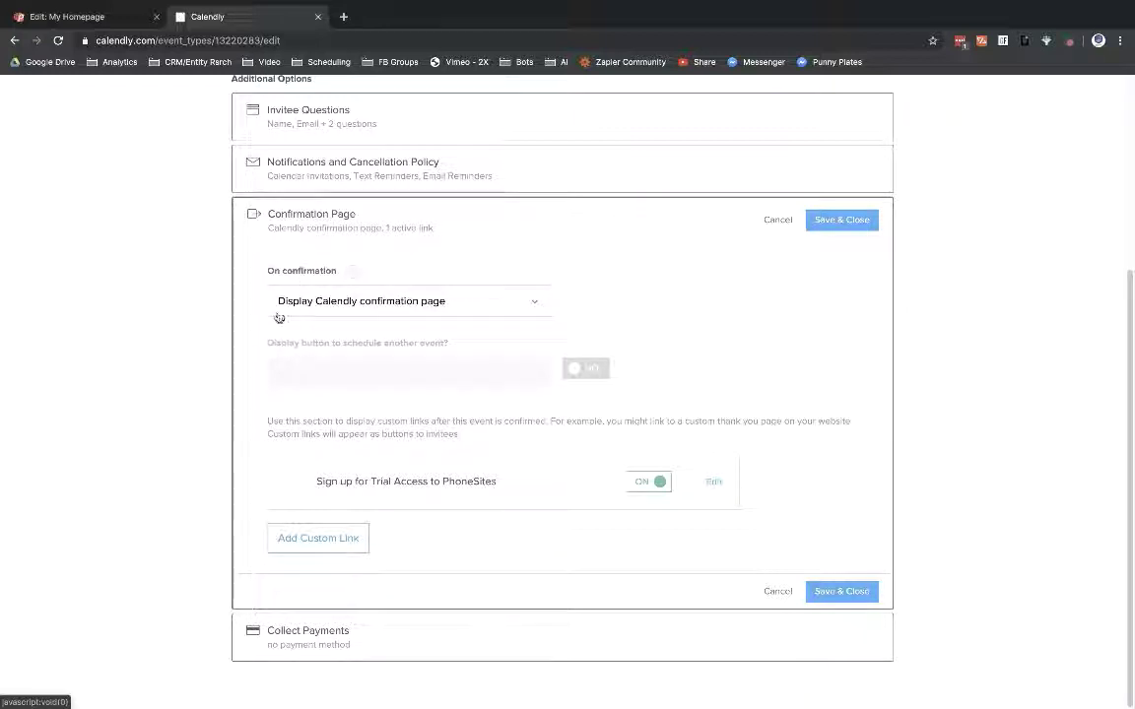
left_click(532, 306)
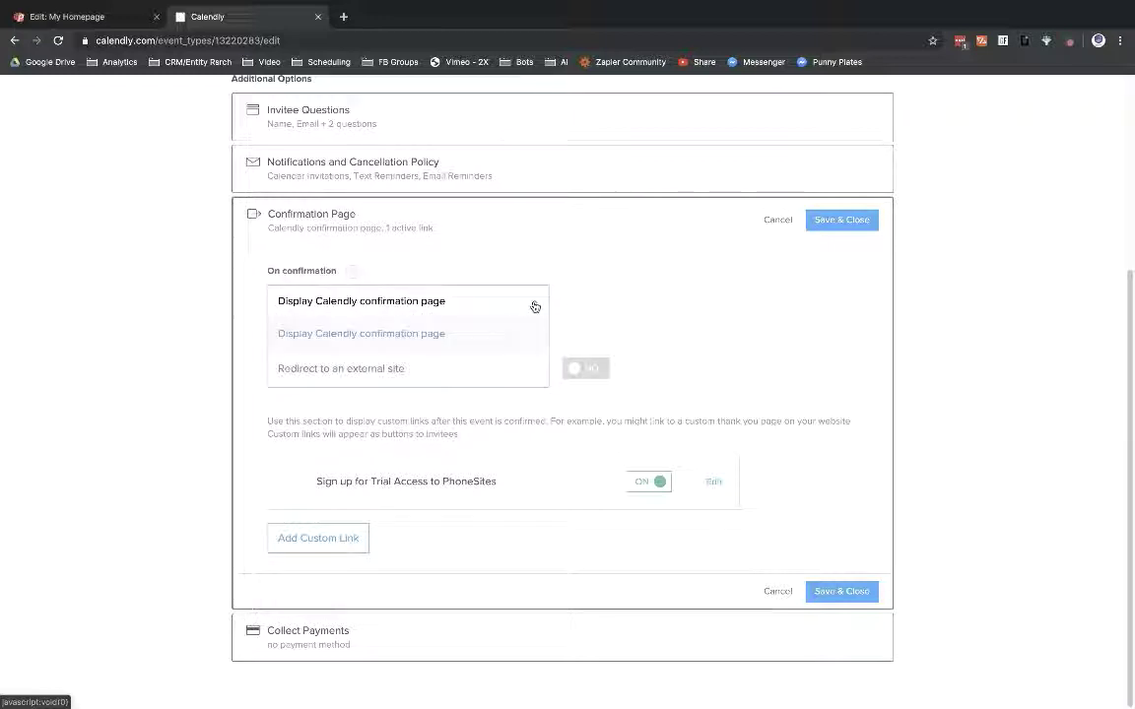
left_click(305, 380)
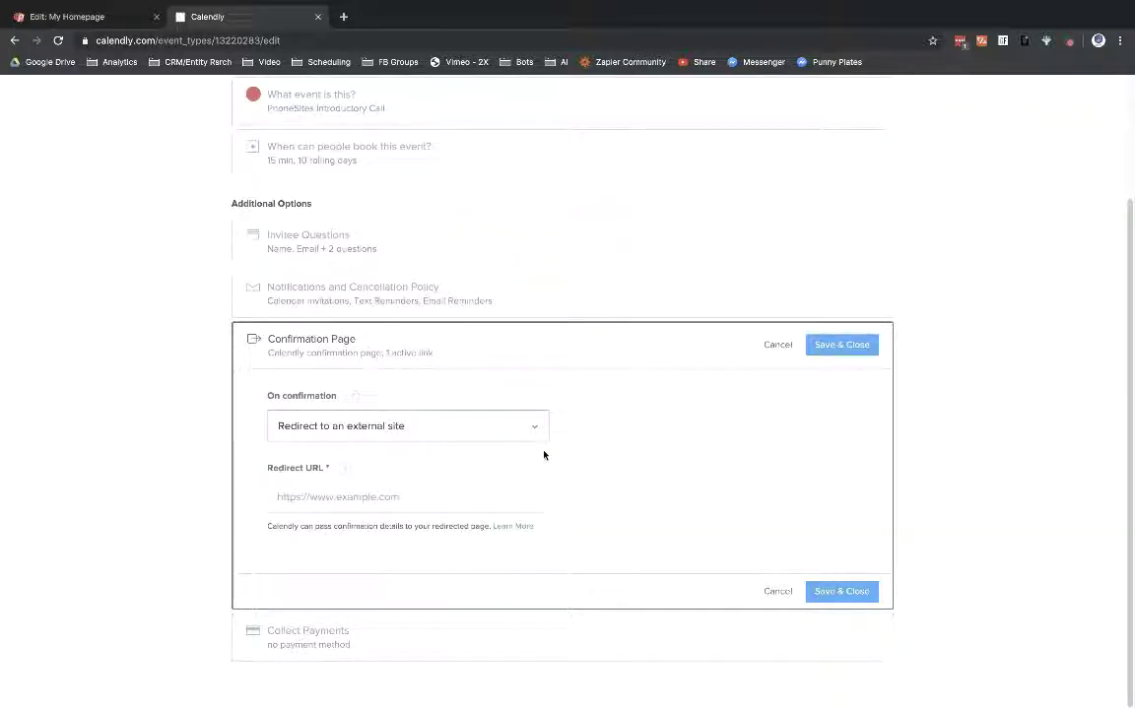
left_click(412, 500)
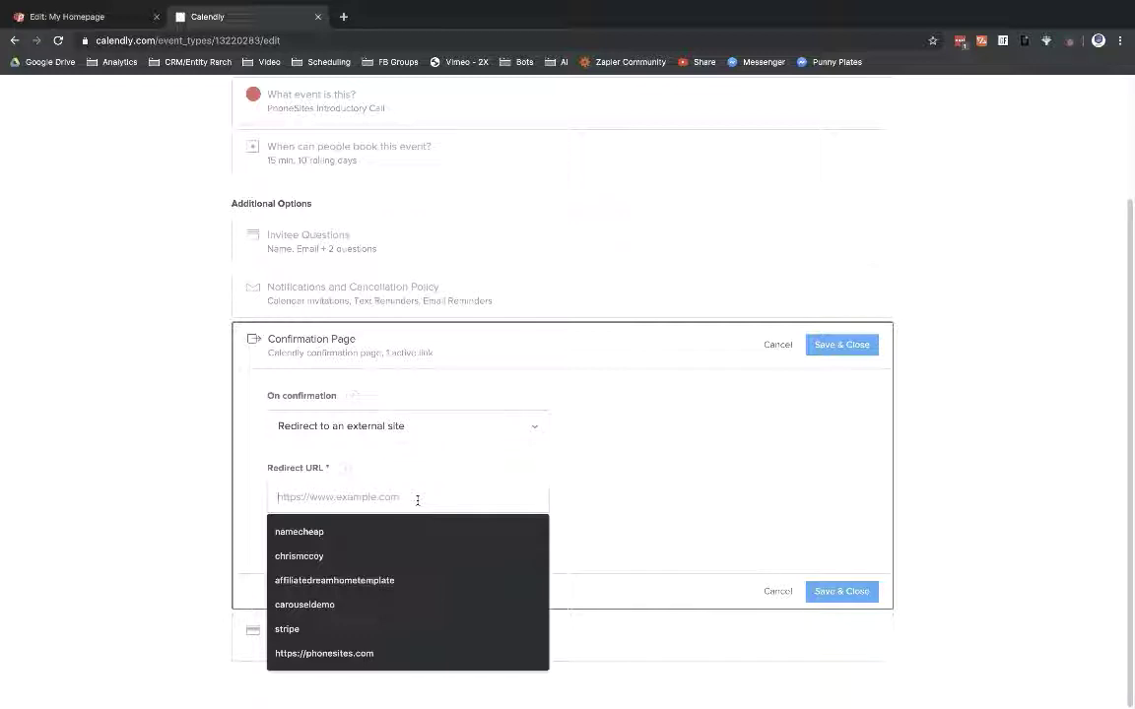
Step: Open the second Thank You Template (white) page in the editor and view it live
left_click(52, 17)
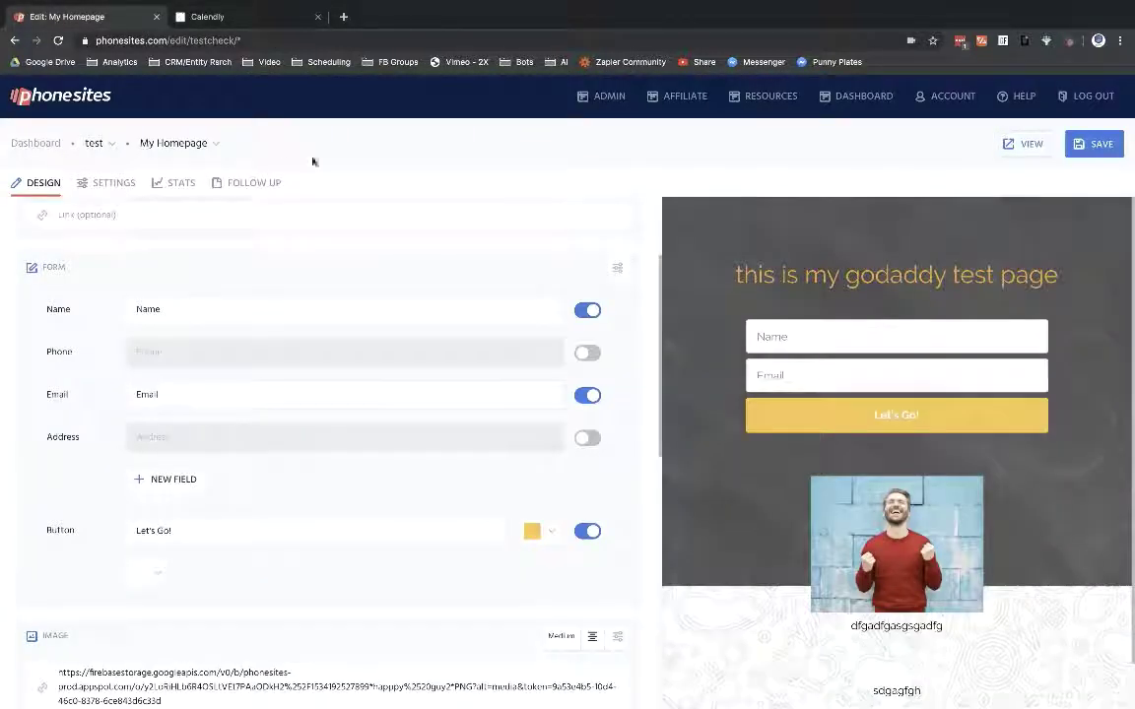
left_click(209, 145)
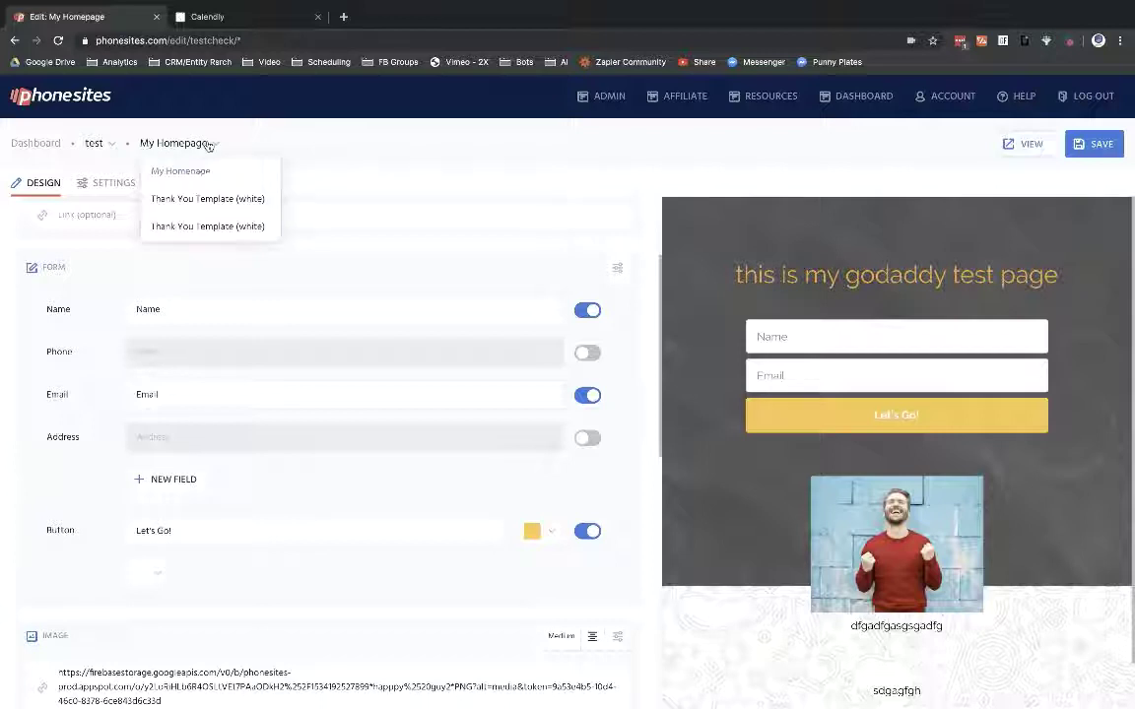
left_click(183, 199)
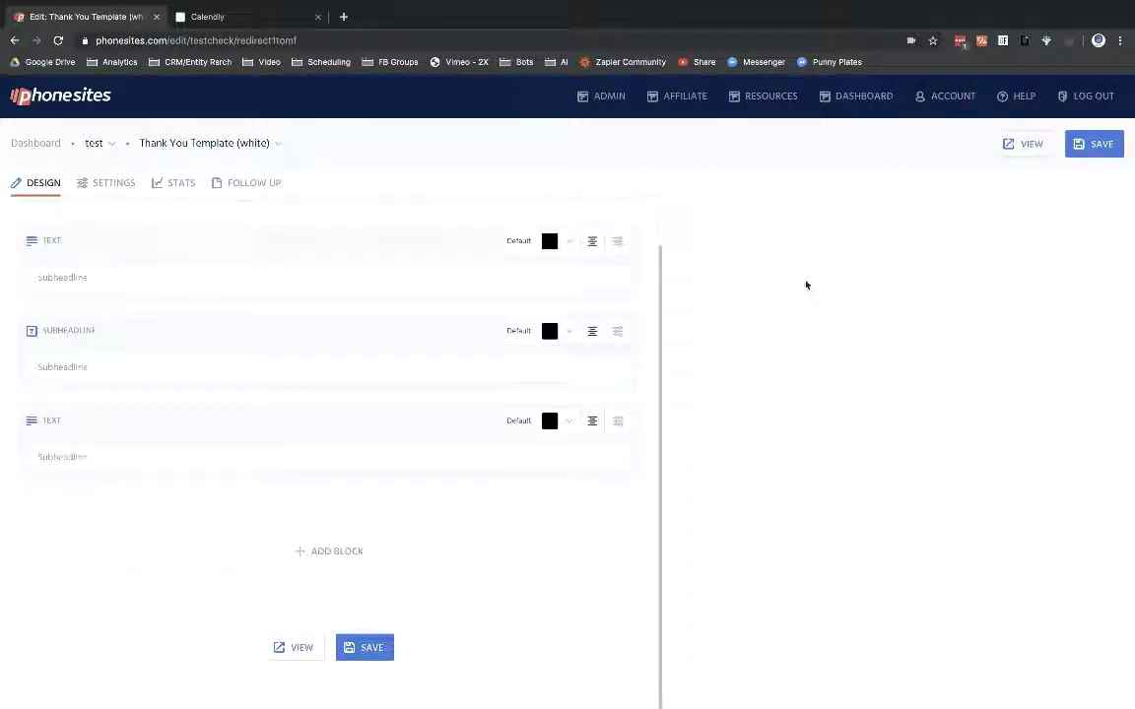
left_click(231, 140)
left_click(251, 229)
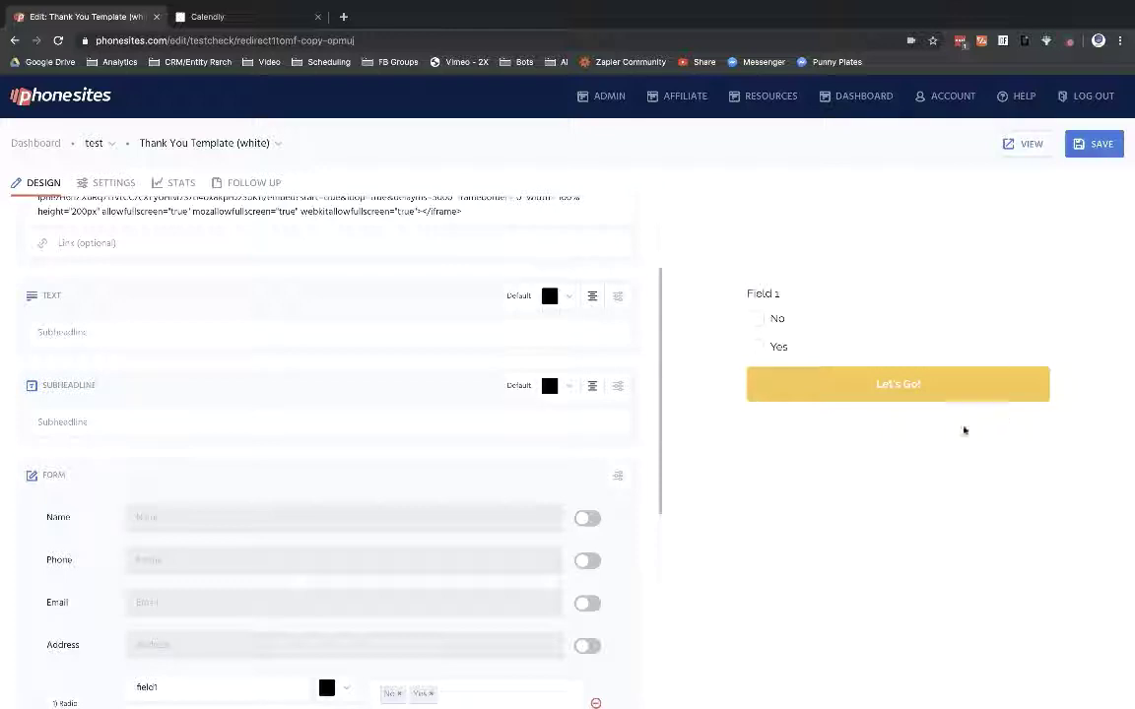
scroll(607, 372, "up", 3)
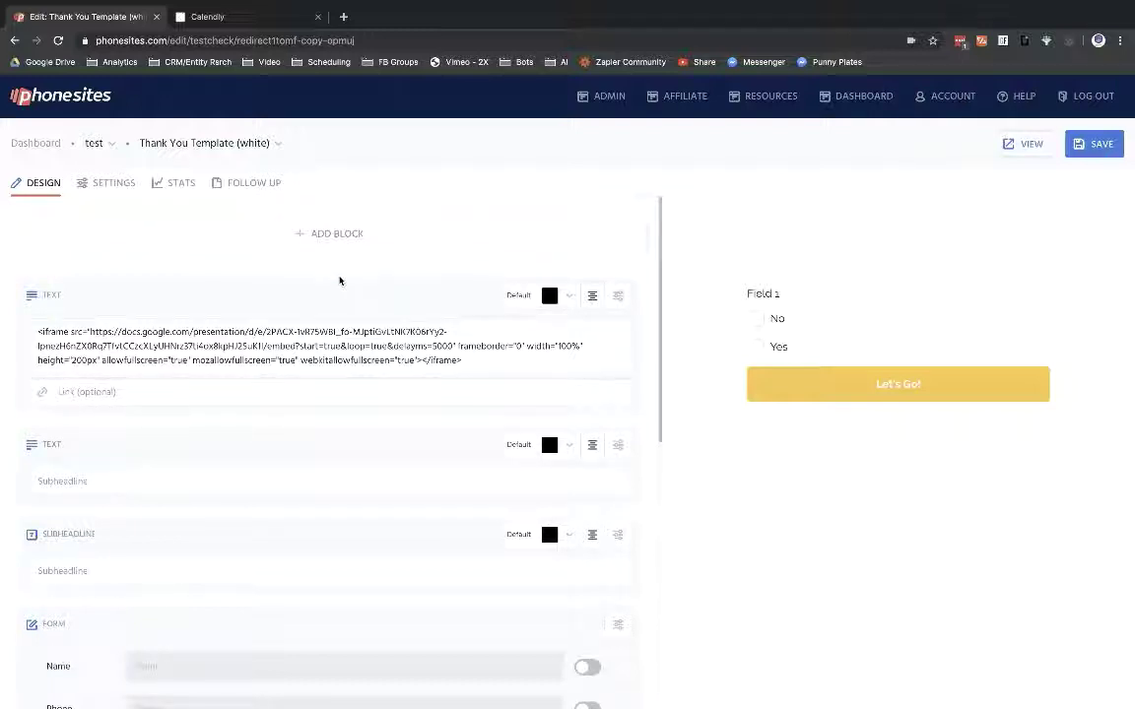
left_click(1030, 146)
left_click(455, 6)
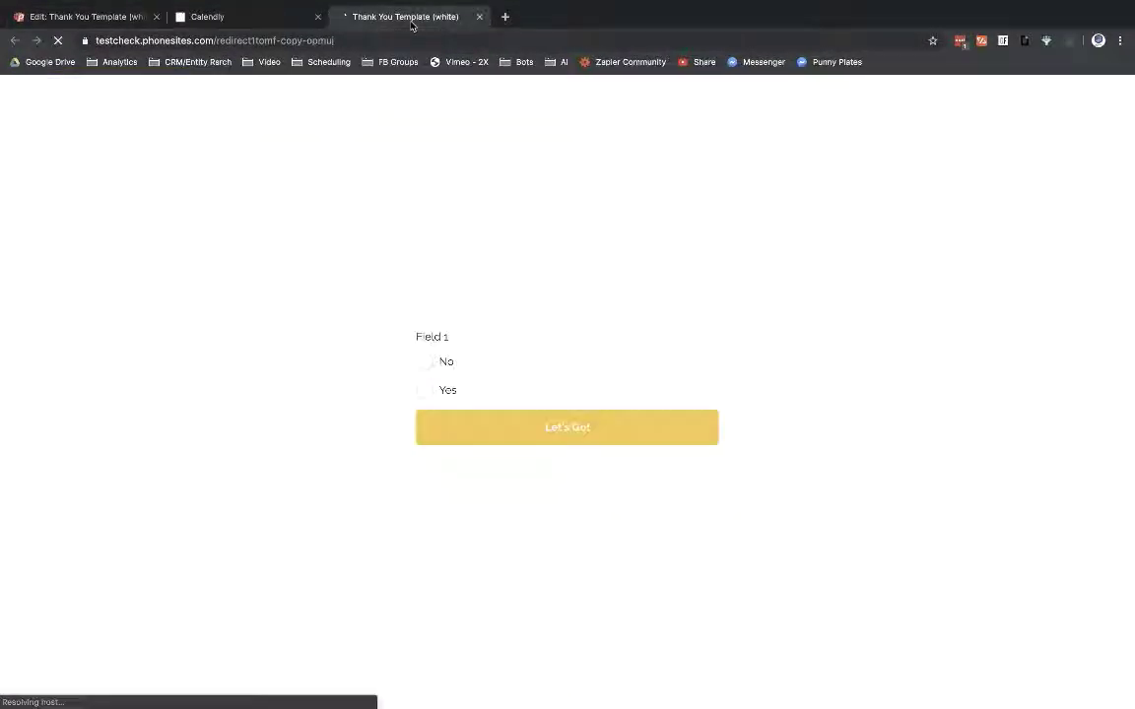
Step: Paste the live thank-you page URL into Calendly's Redirect URL and save the event type
left_click(223, 41)
key("ctrl+c")
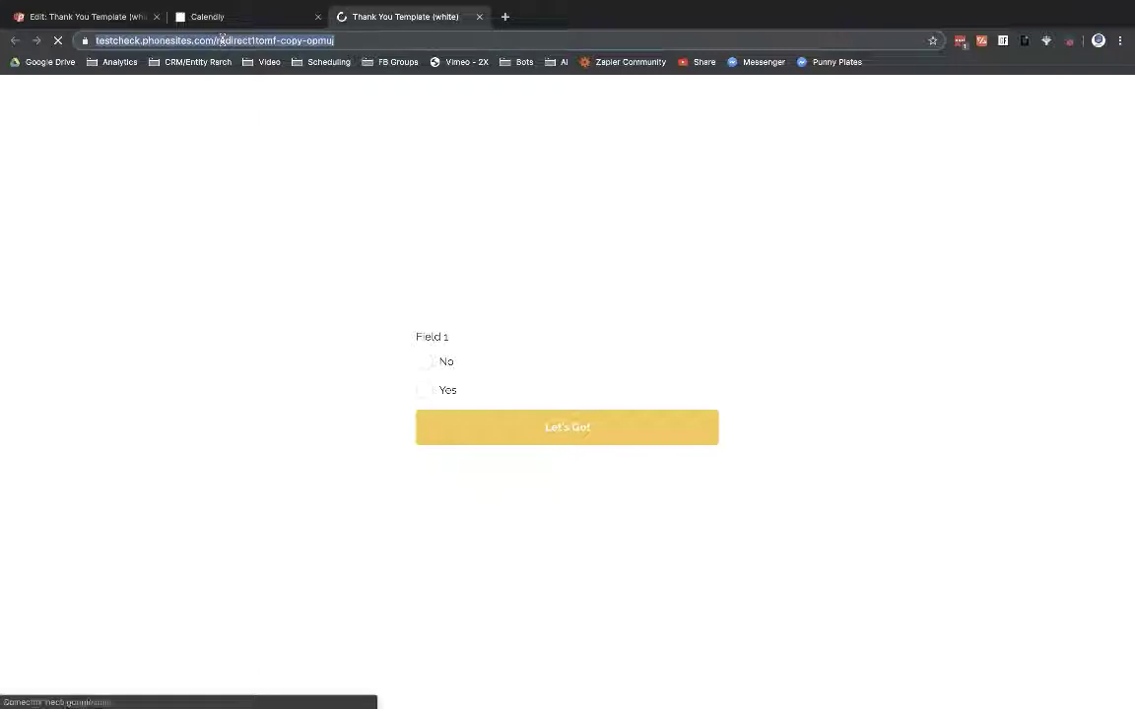
left_click(247, 20)
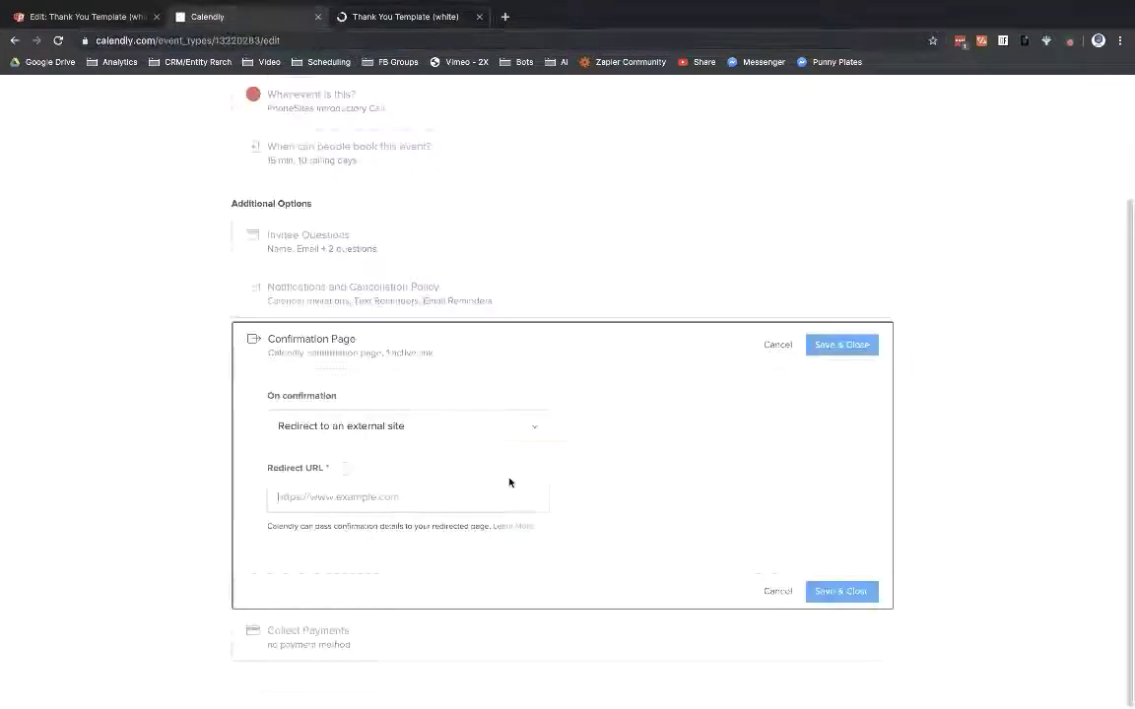
left_click(367, 496)
key("ctrl+v")
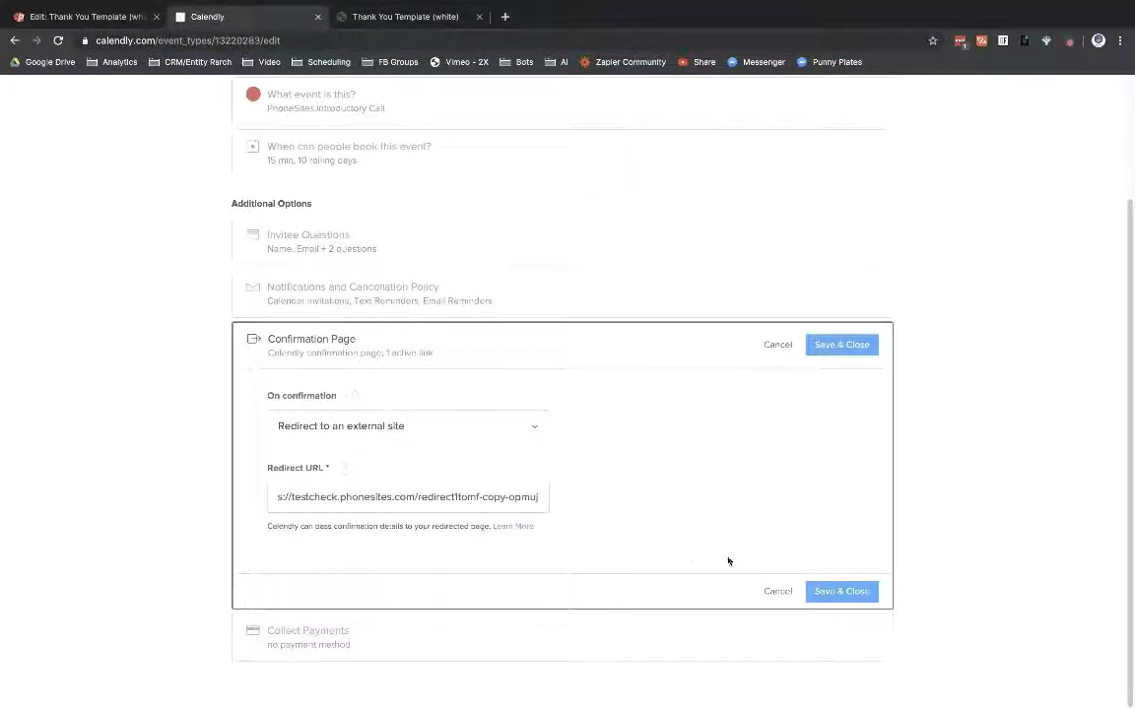
left_click(859, 599)
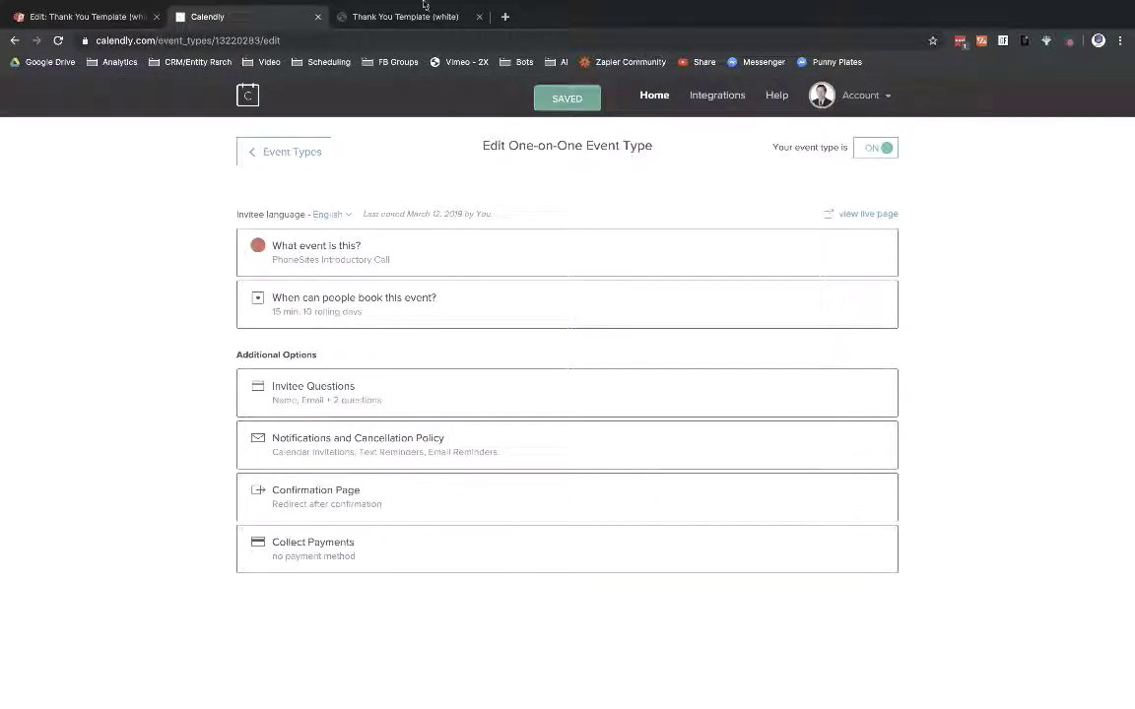
right_click(32, 40)
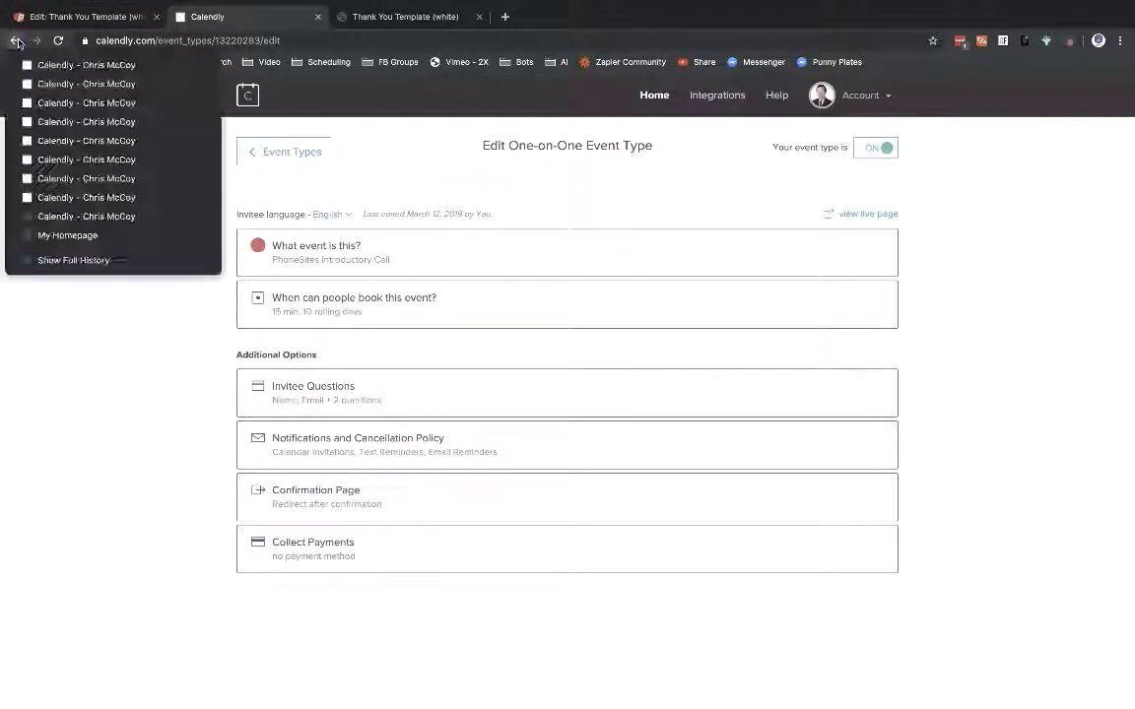
Step: Resubmit the My Homepage opt-in form and book the 12:30pm slot on September 6
left_click(67, 236)
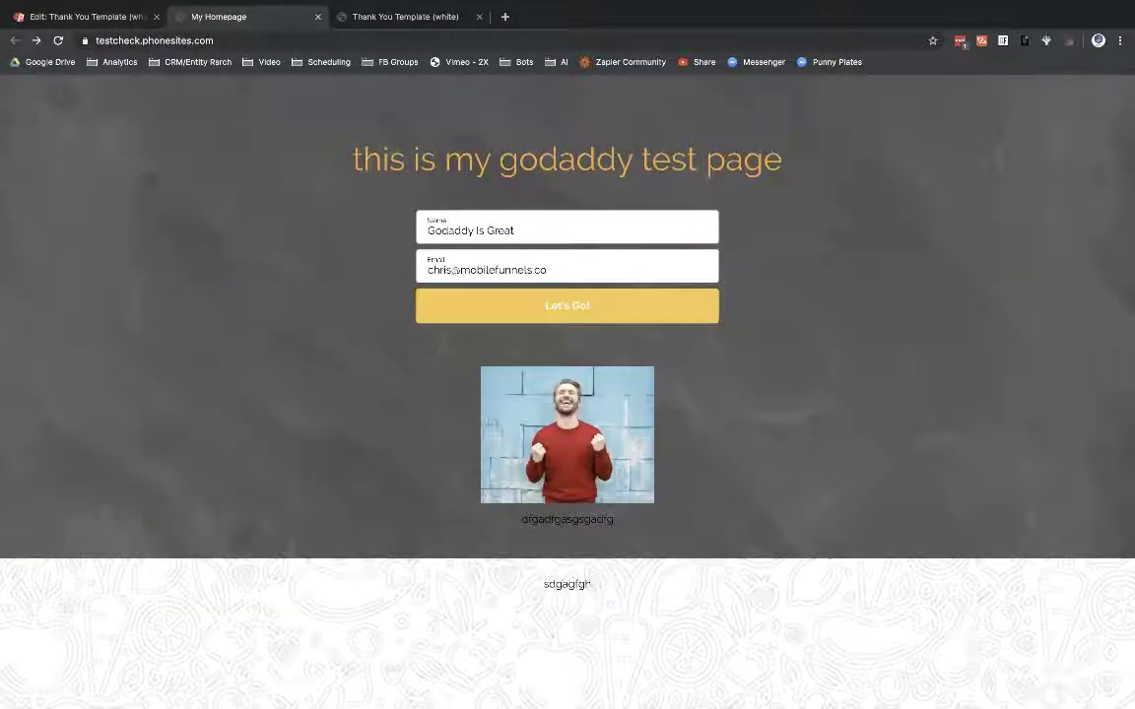
left_click(557, 316)
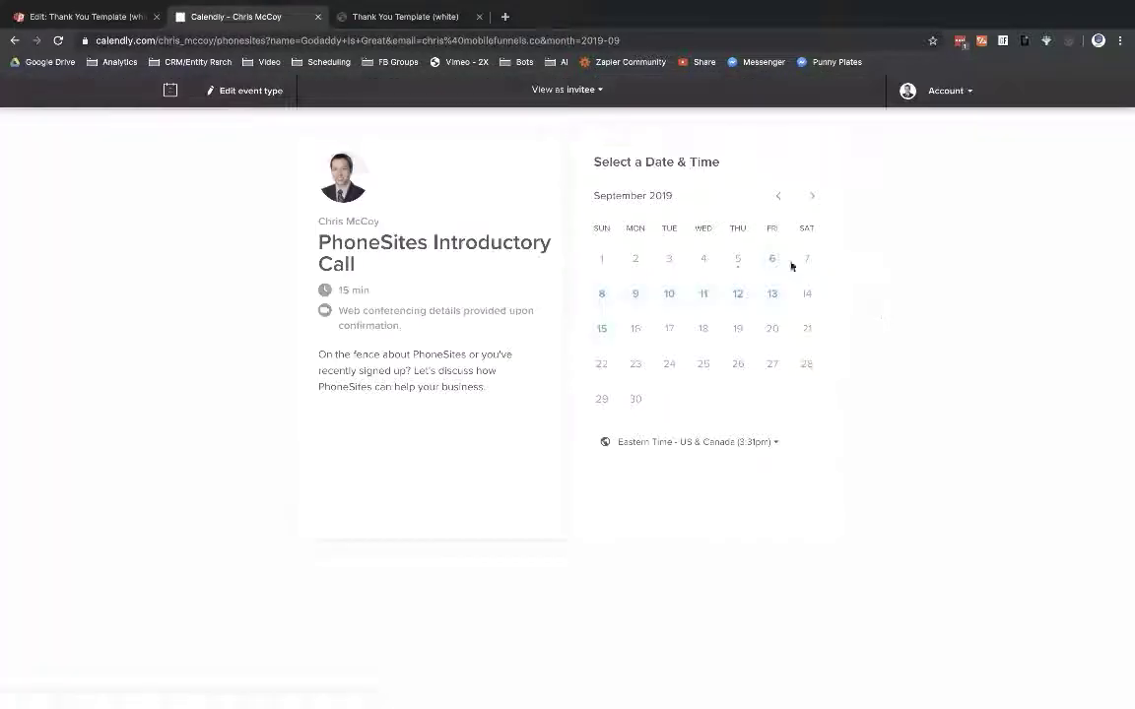
left_click(771, 260)
left_click(796, 242)
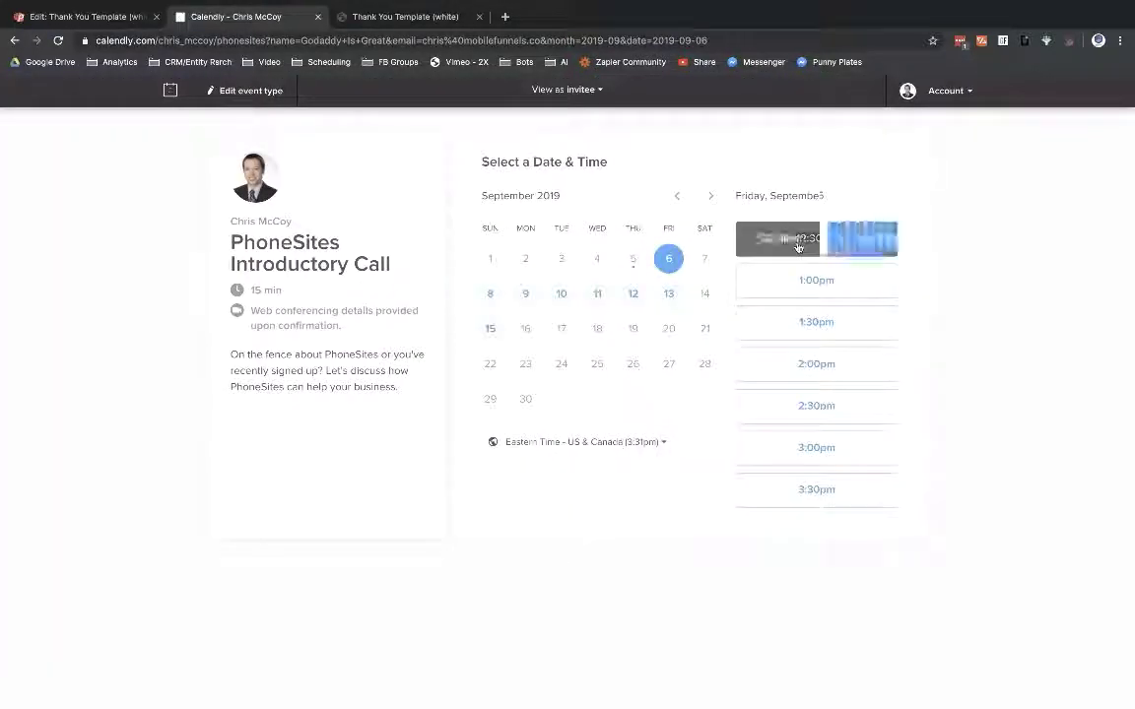
left_click(861, 239)
left_click(557, 328)
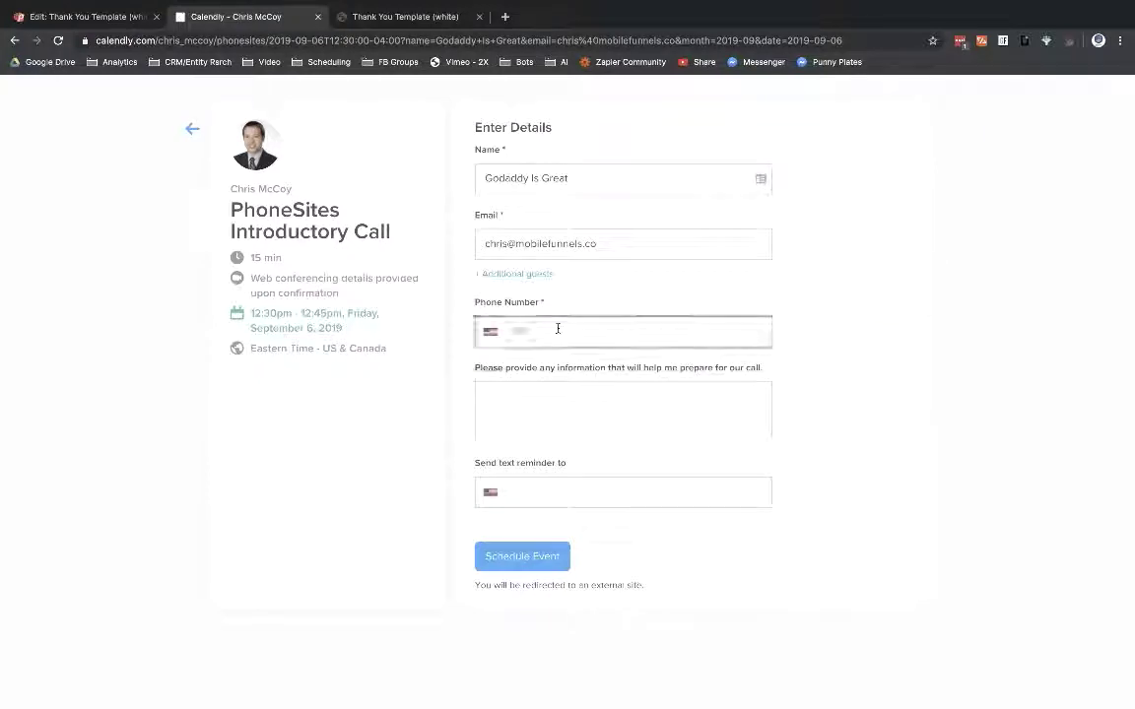
type("111-111-1111")
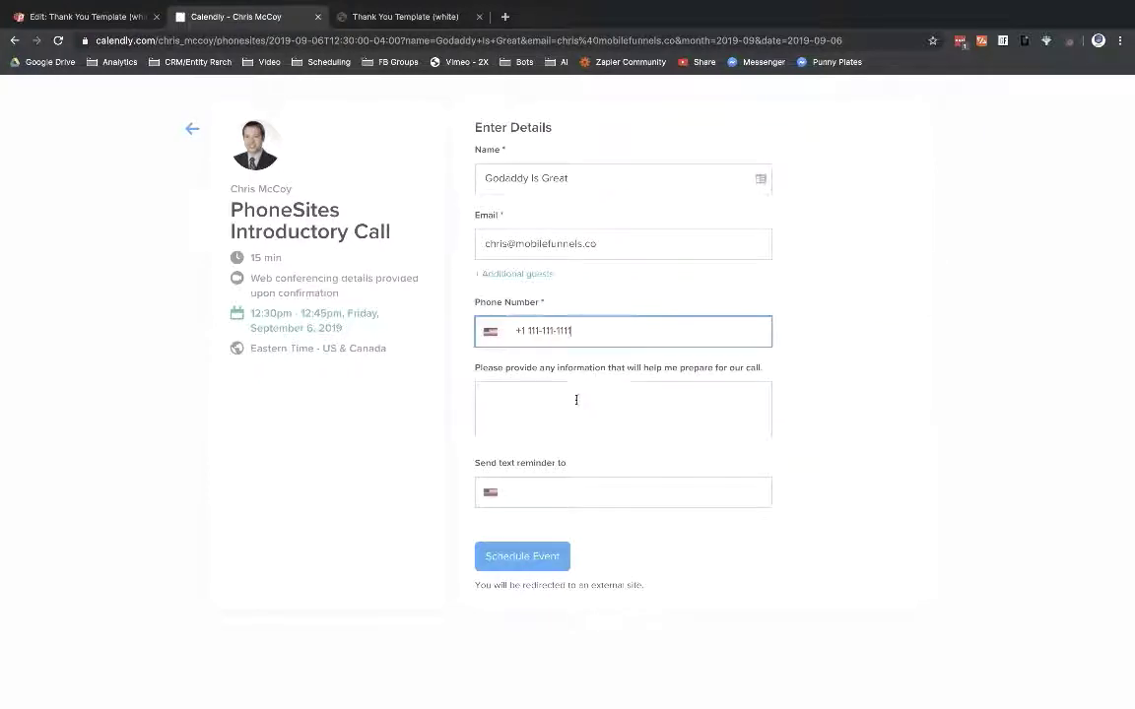
left_click(576, 399)
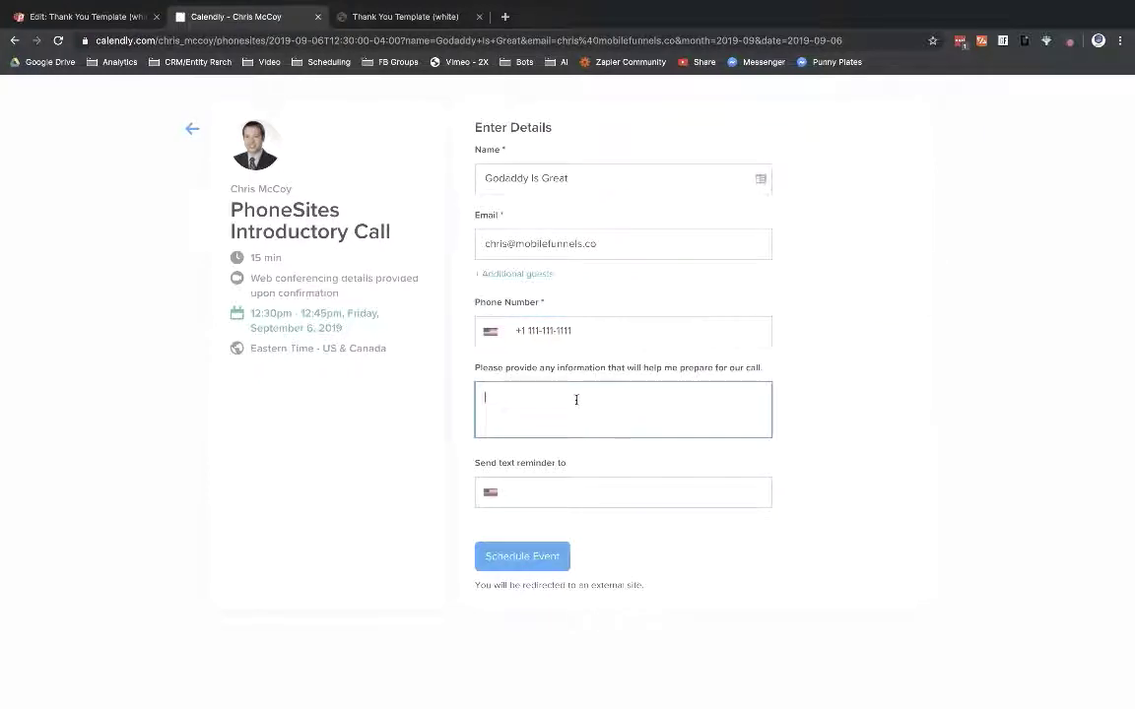
type("oranges are awesome")
key("Tab")
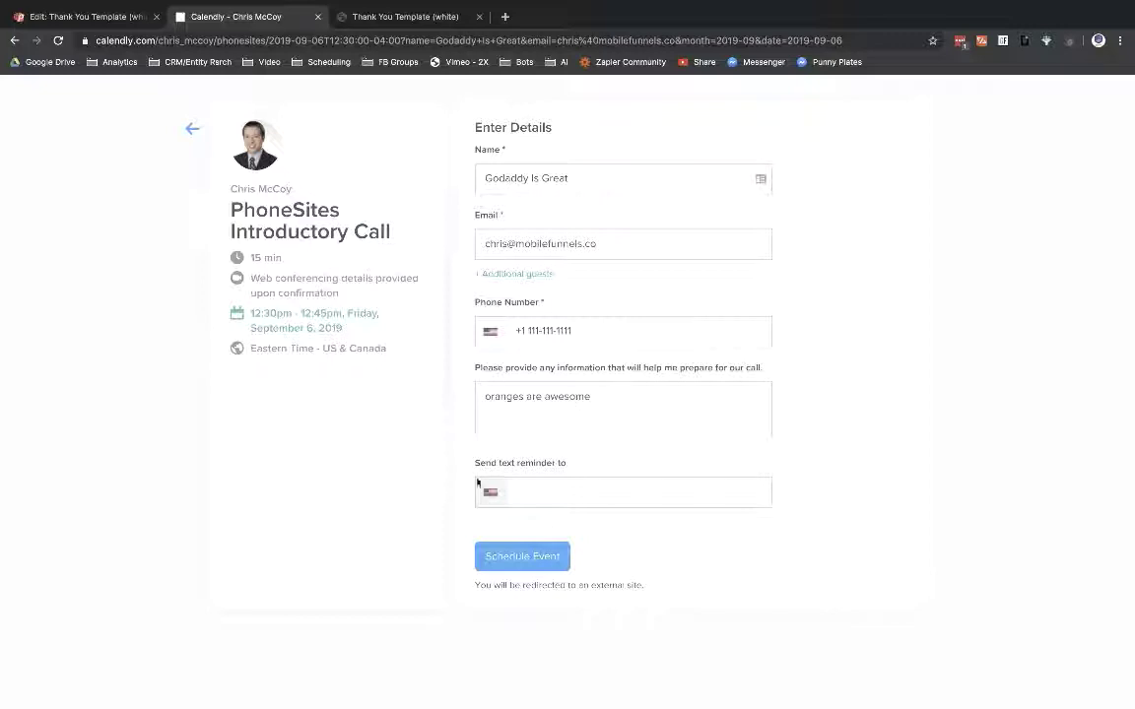
left_click(507, 559)
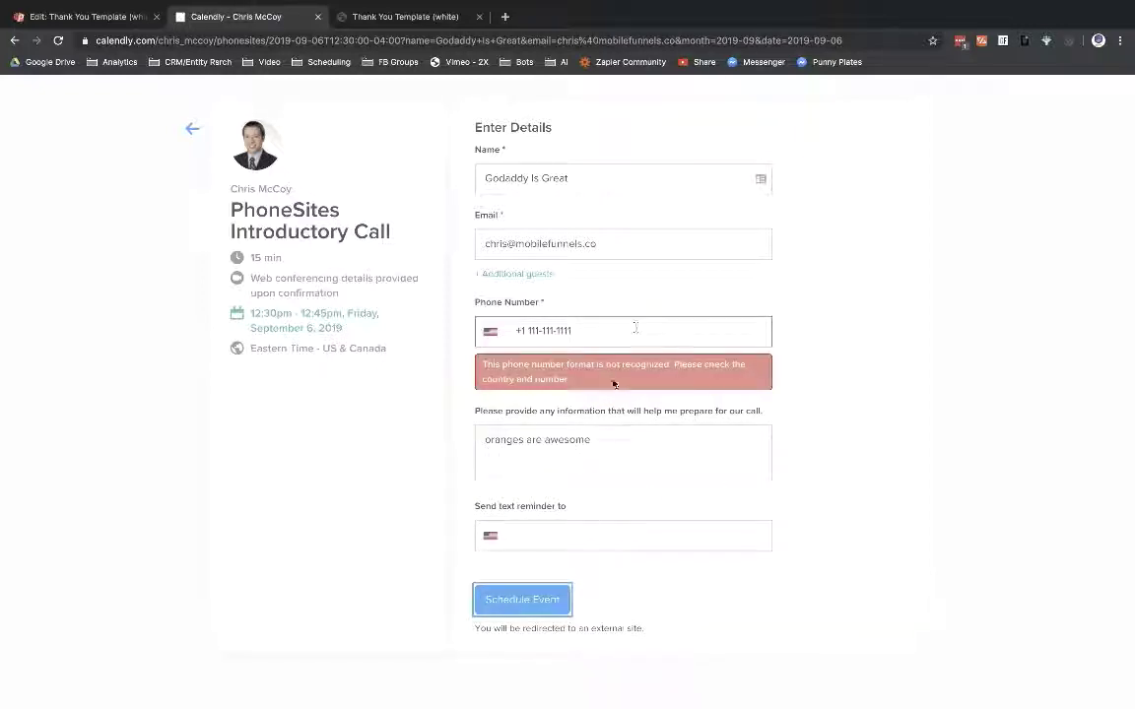
Step: Change the phone number's area code to 412 and resubmit the booking
left_click(531, 329)
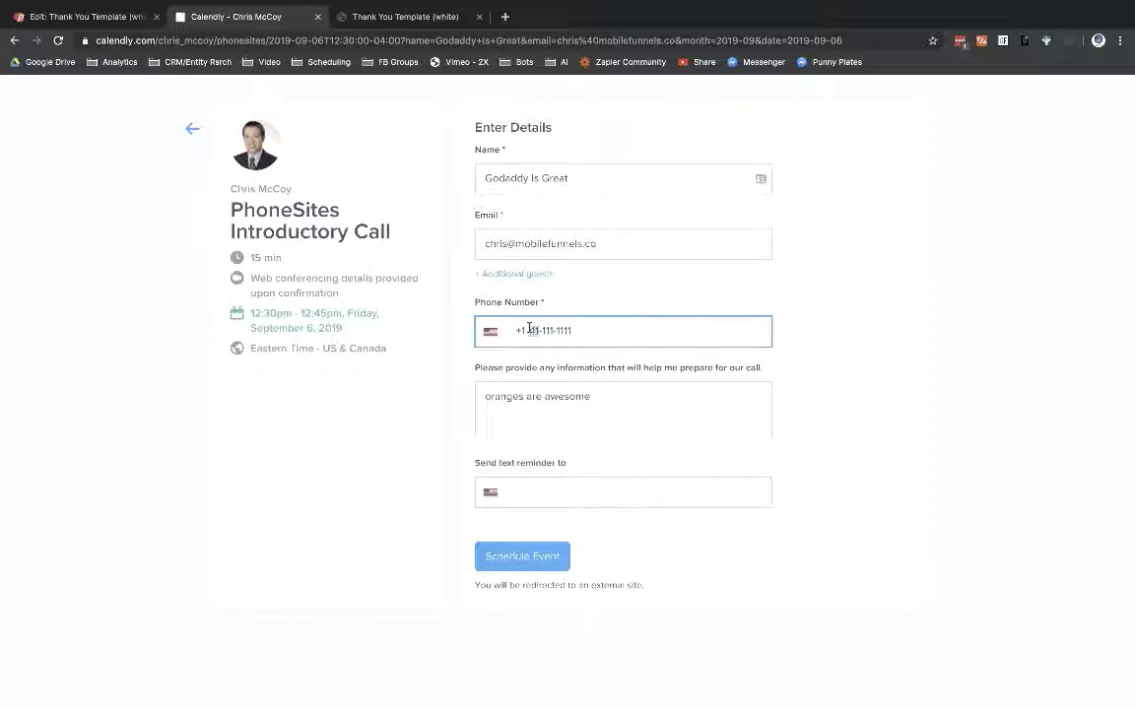
key("BackSpace")
key("BackSpace")
key("BackSpace")
left_click(536, 570)
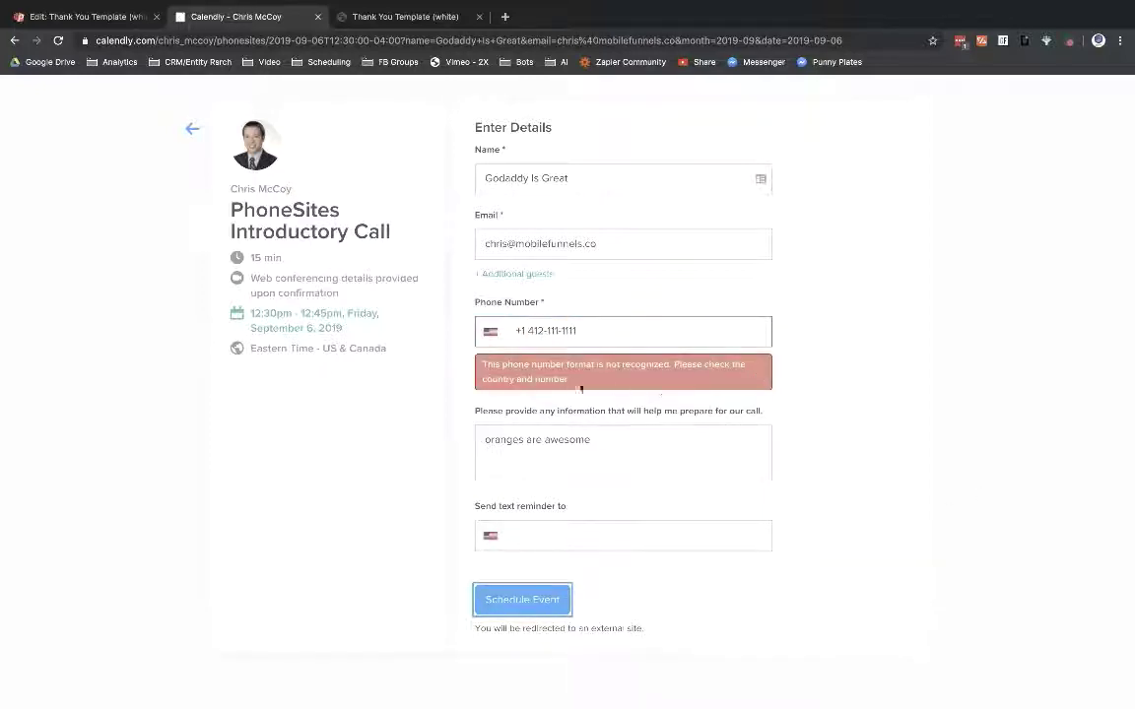
Step: Set the phone country to United States, fix the digits, and resubmit
left_click(477, 304)
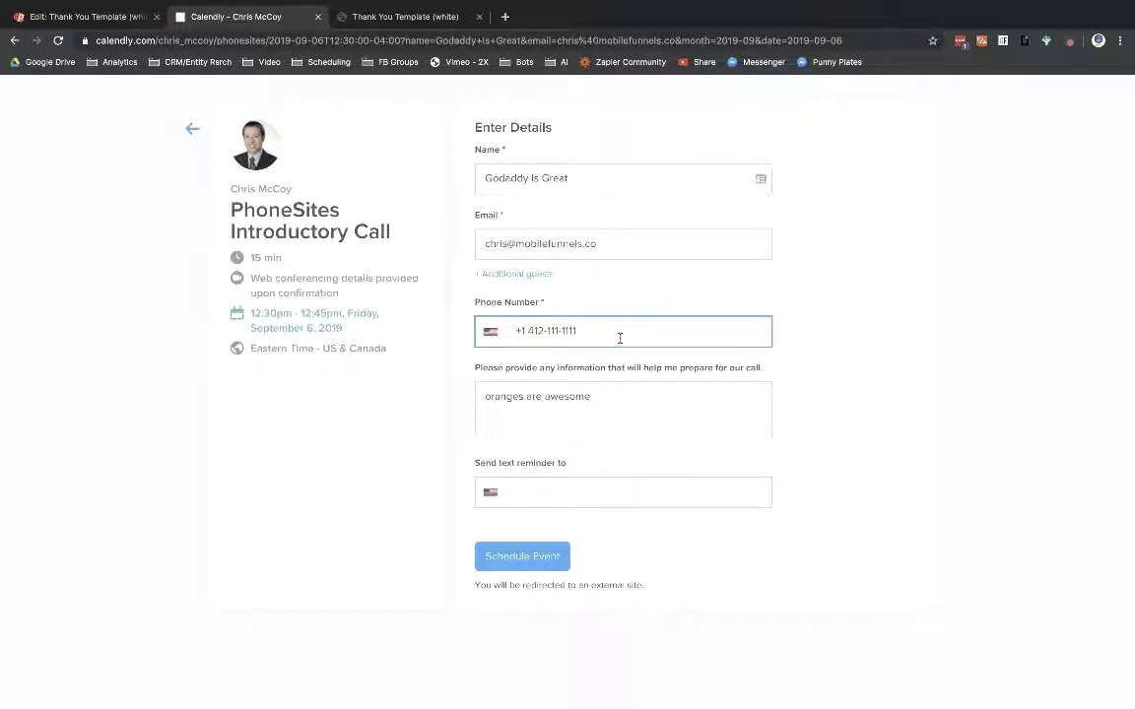
key("BackSpace")
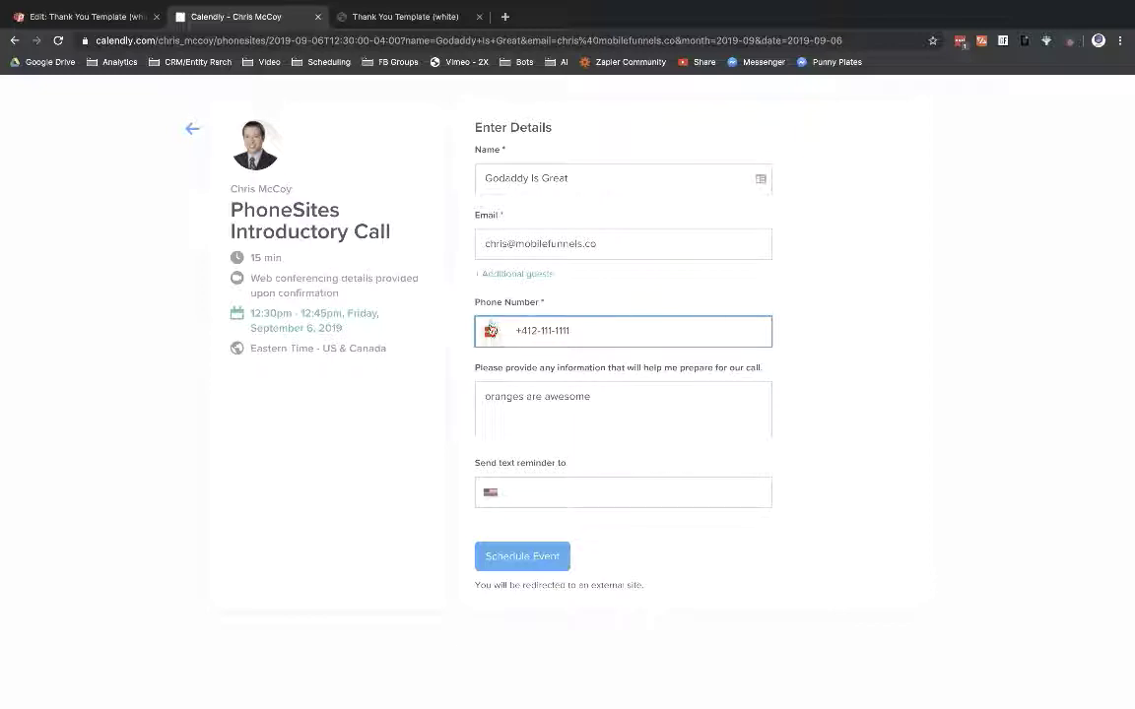
left_click(487, 331)
scroll(548, 394, "down", 5)
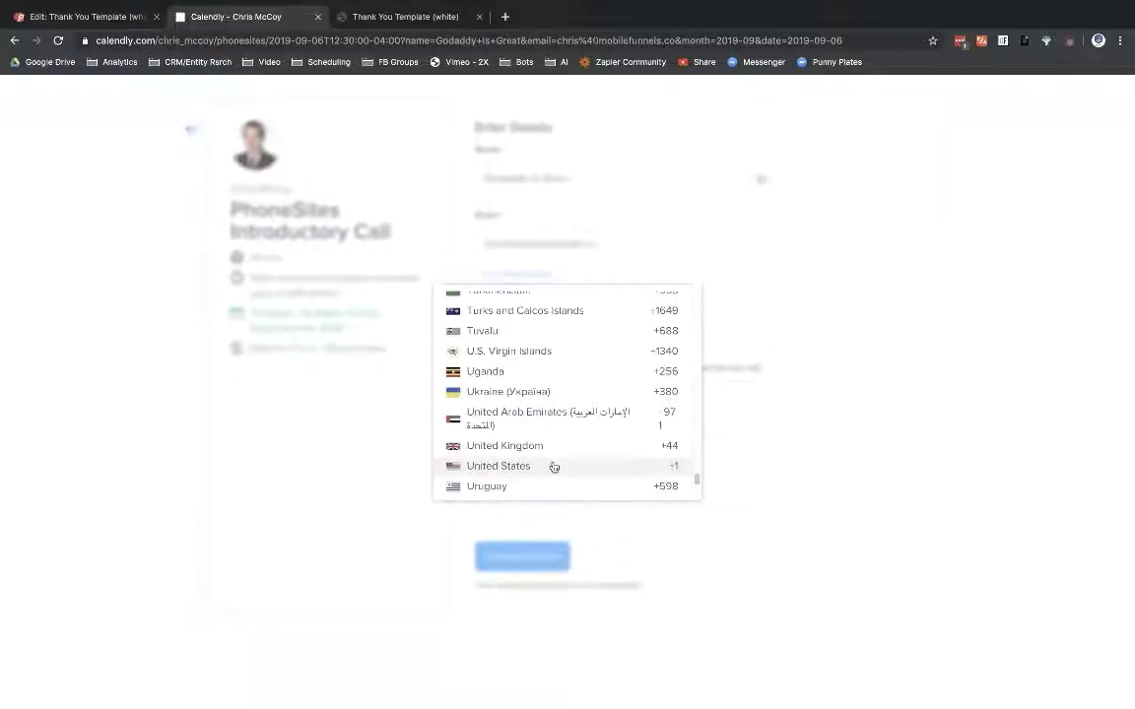
left_click(552, 466)
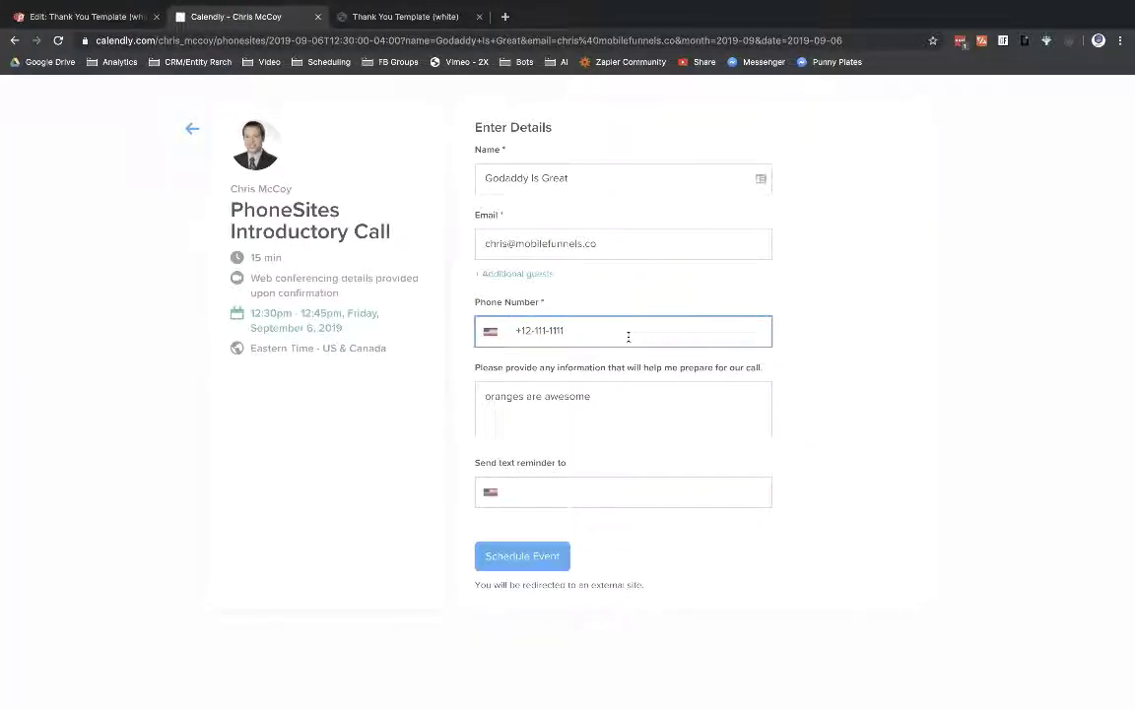
type("41")
left_click(525, 558)
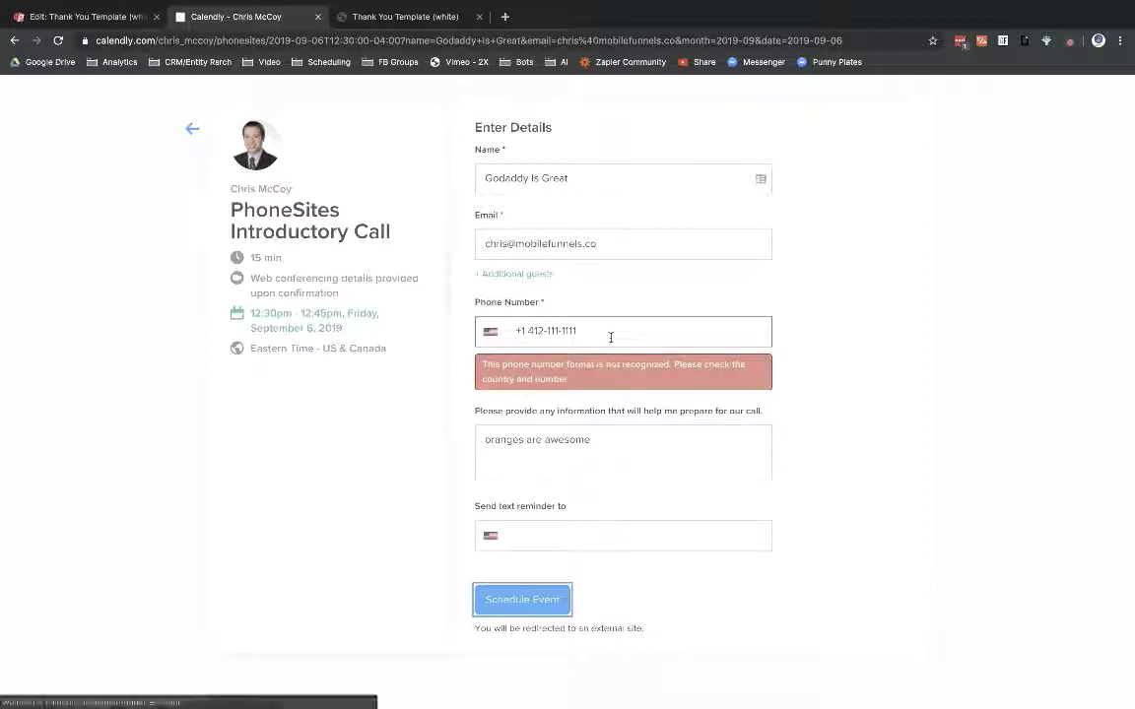
double_click(548, 330)
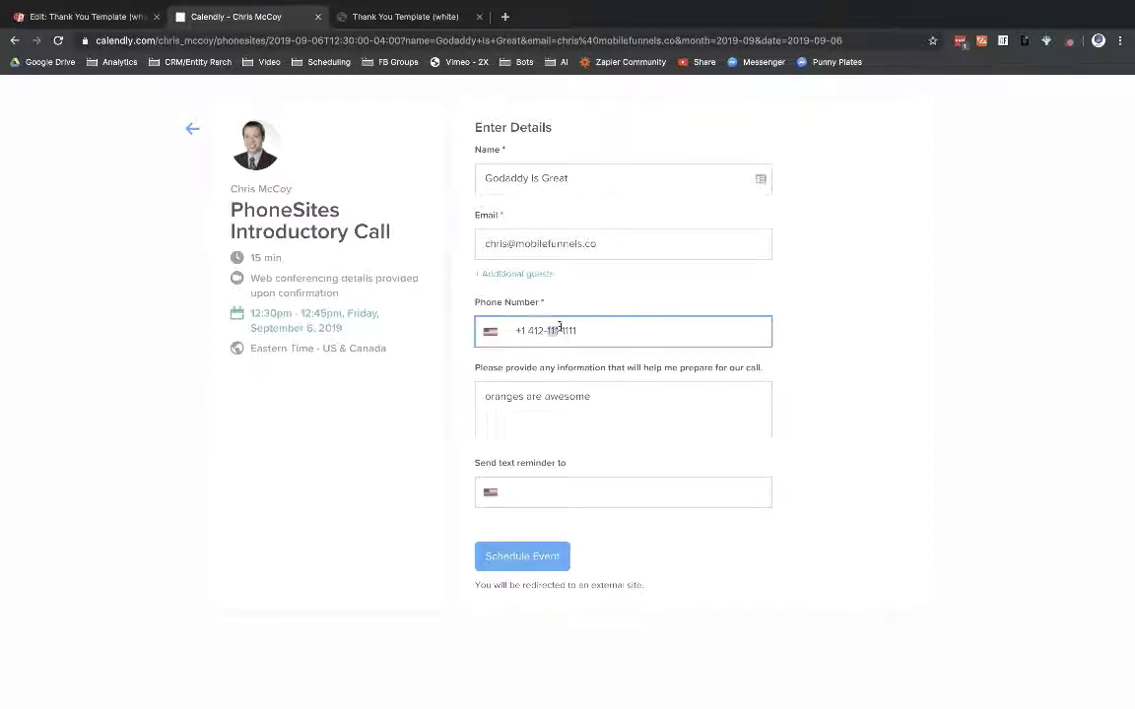
left_click(523, 557)
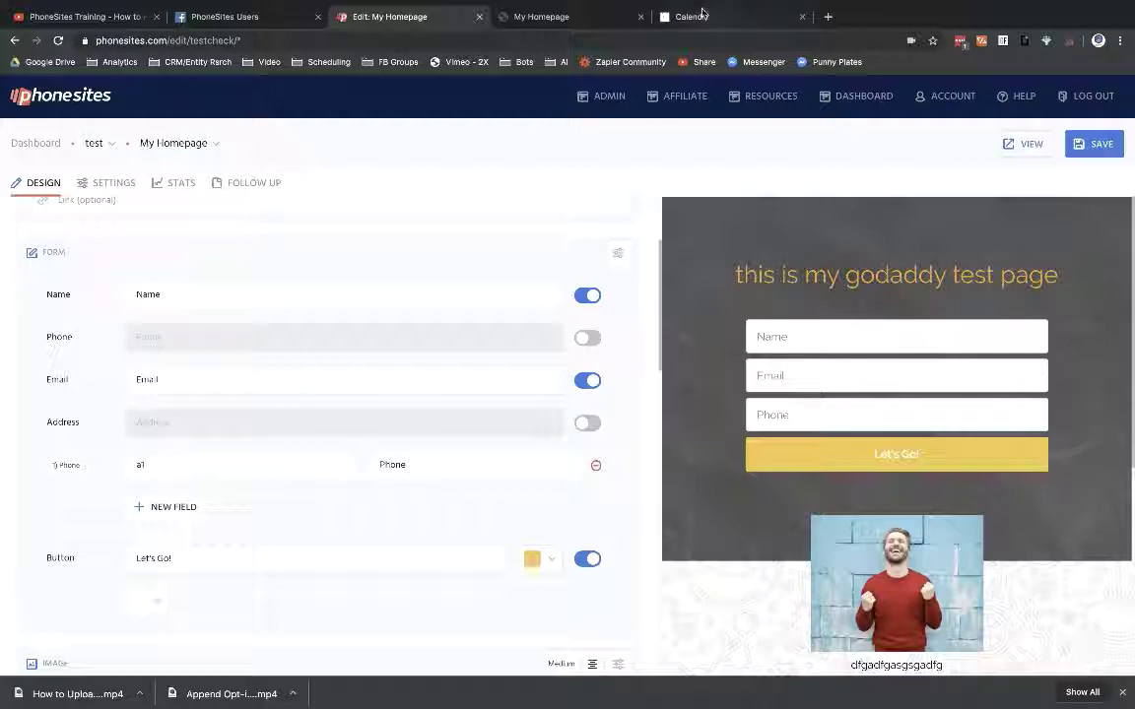
Step: Open the PhoneSites Introductory Call's live page and pick 1:30pm on Friday, September 6
left_click(690, 17)
left_click(574, 529)
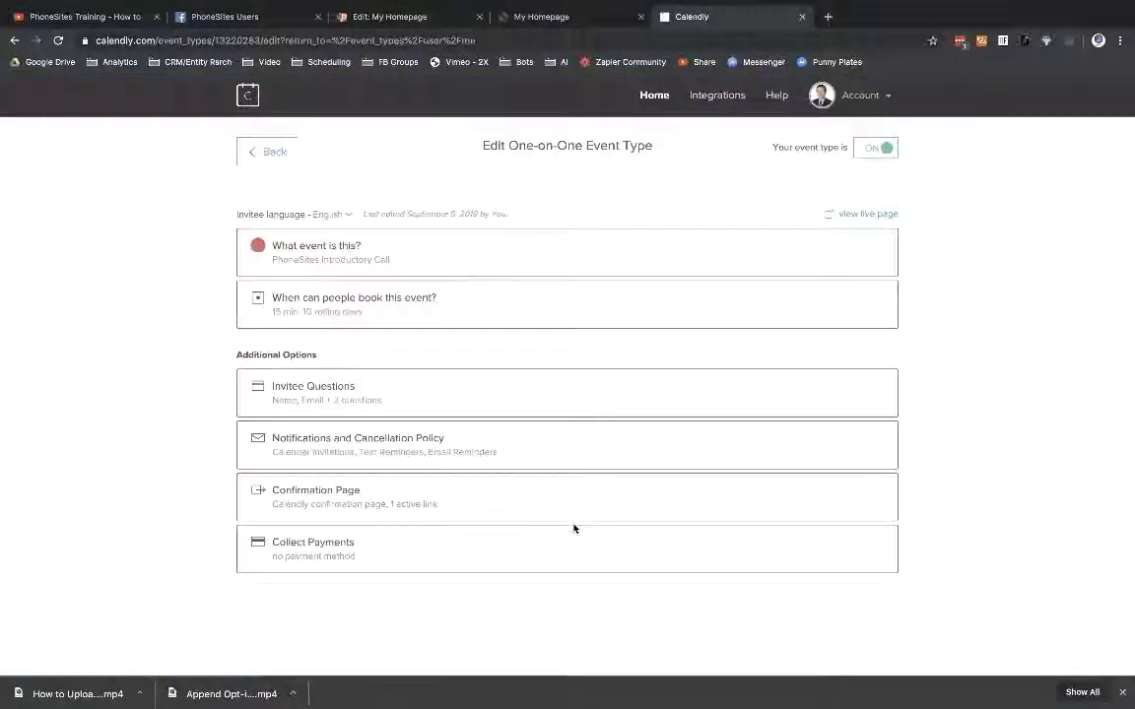
left_click(862, 215)
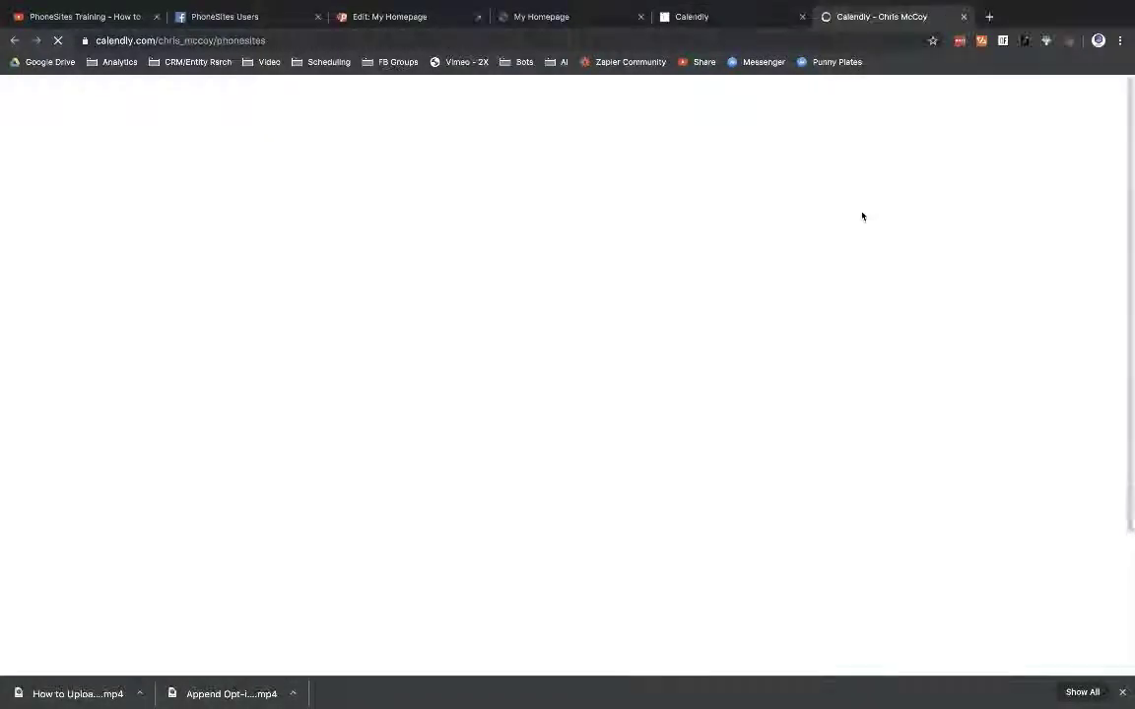
left_click(668, 258)
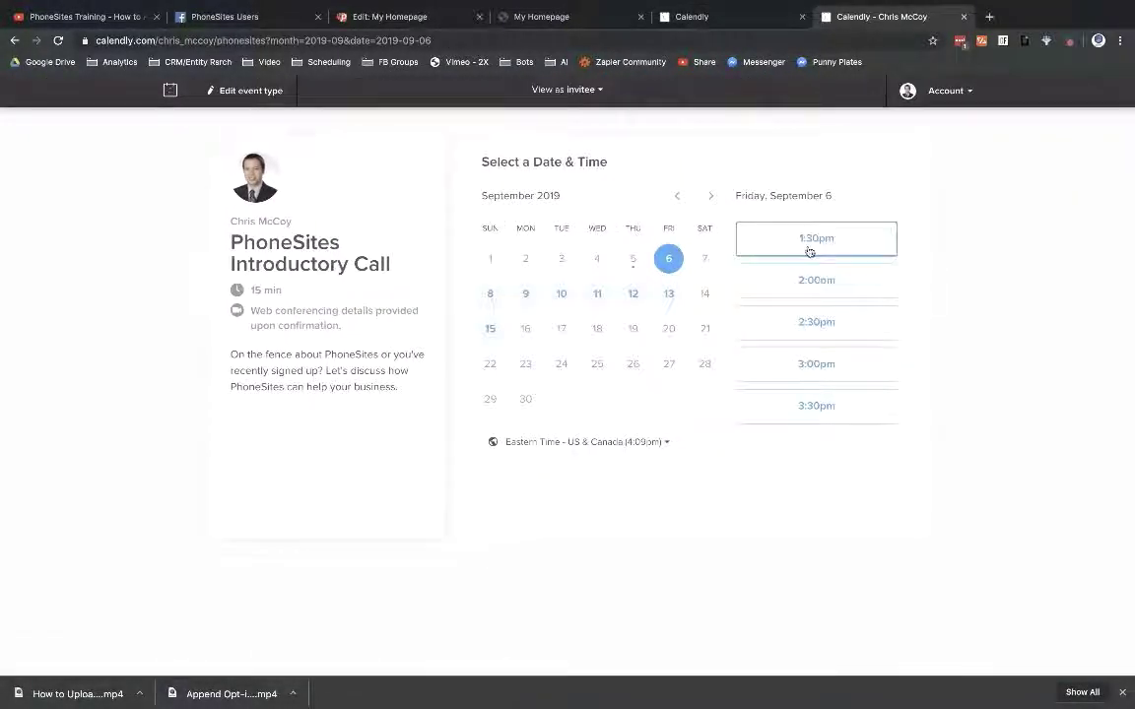
left_click(810, 248)
left_click(859, 242)
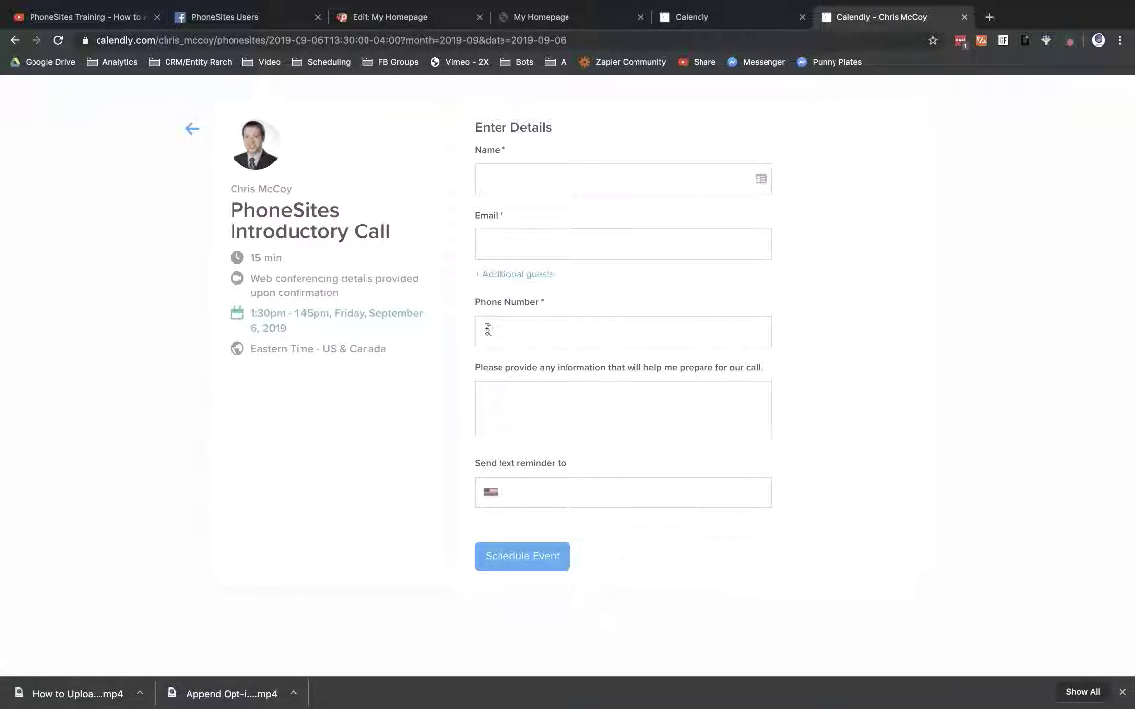
Step: Inspect the phone country-code list on the booking form, then close the live page
left_click(494, 502)
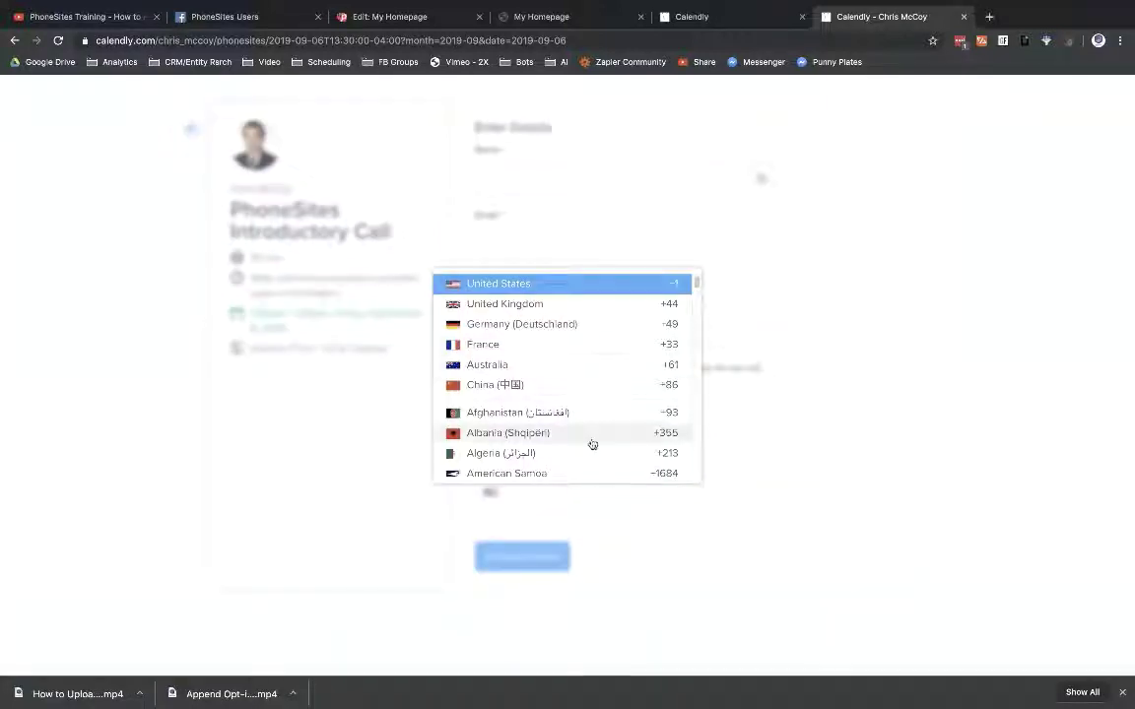
scroll(592, 439, "down", 4)
scroll(595, 432, "down", 5)
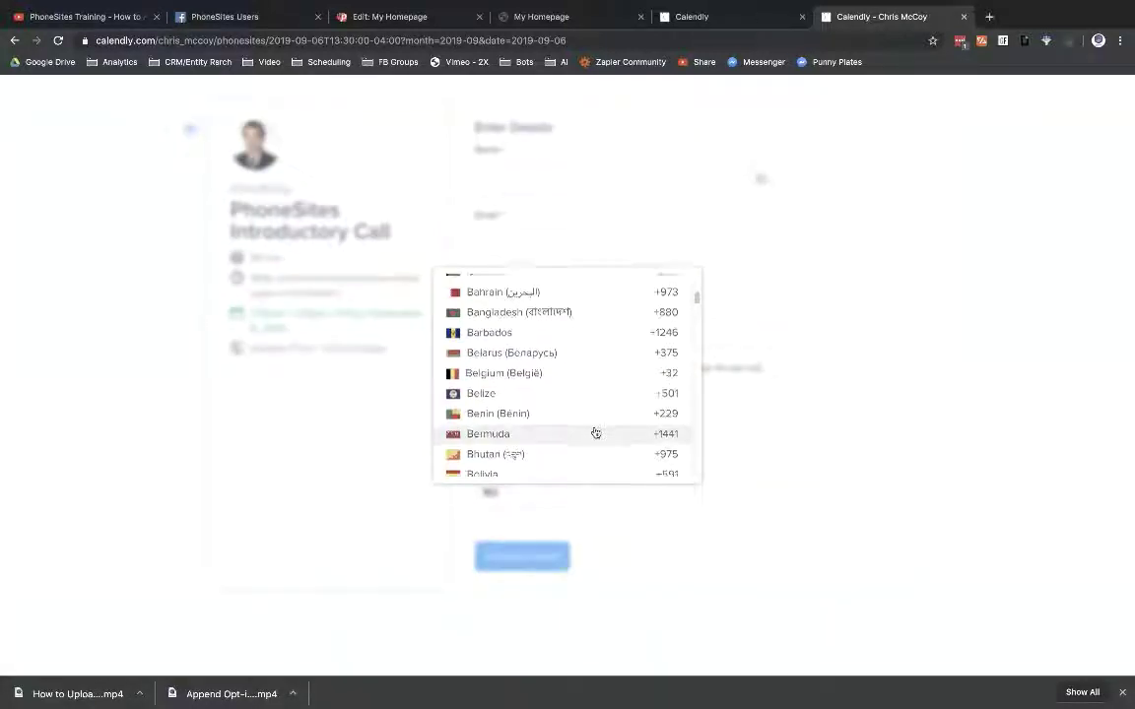
scroll(595, 432, "up", 9)
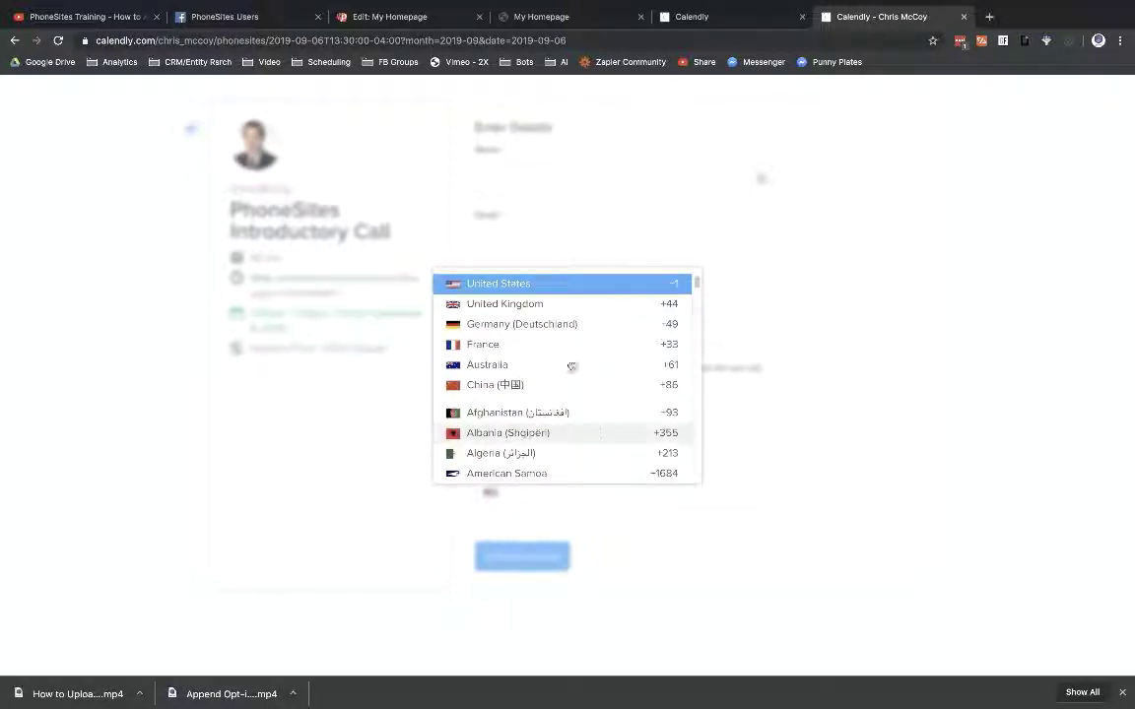
left_click(995, 345)
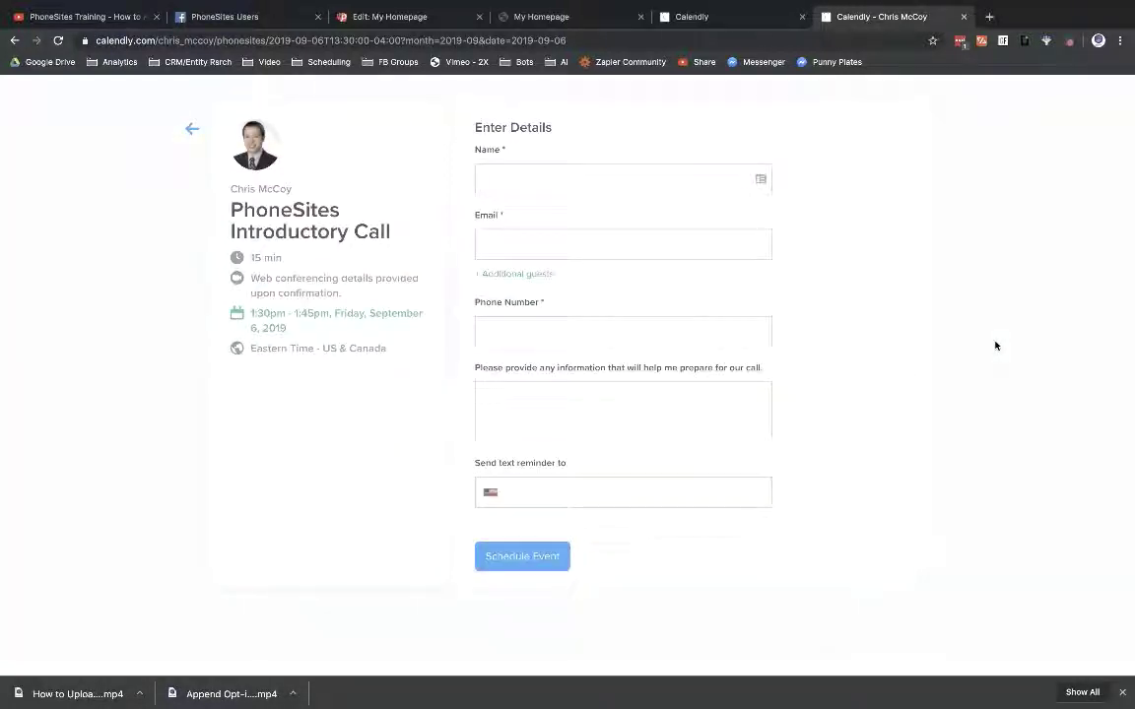
left_click(964, 17)
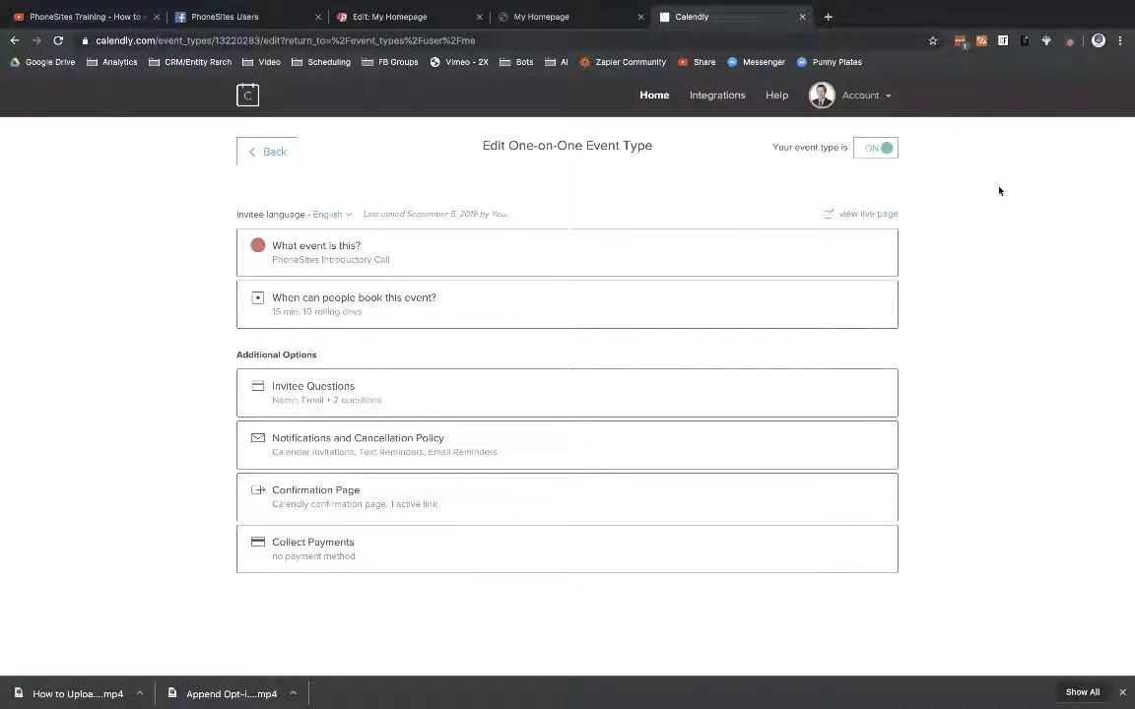
Step: Compare the a1 custom field in PhoneSites with Calendly's booking form
left_click(364, 15)
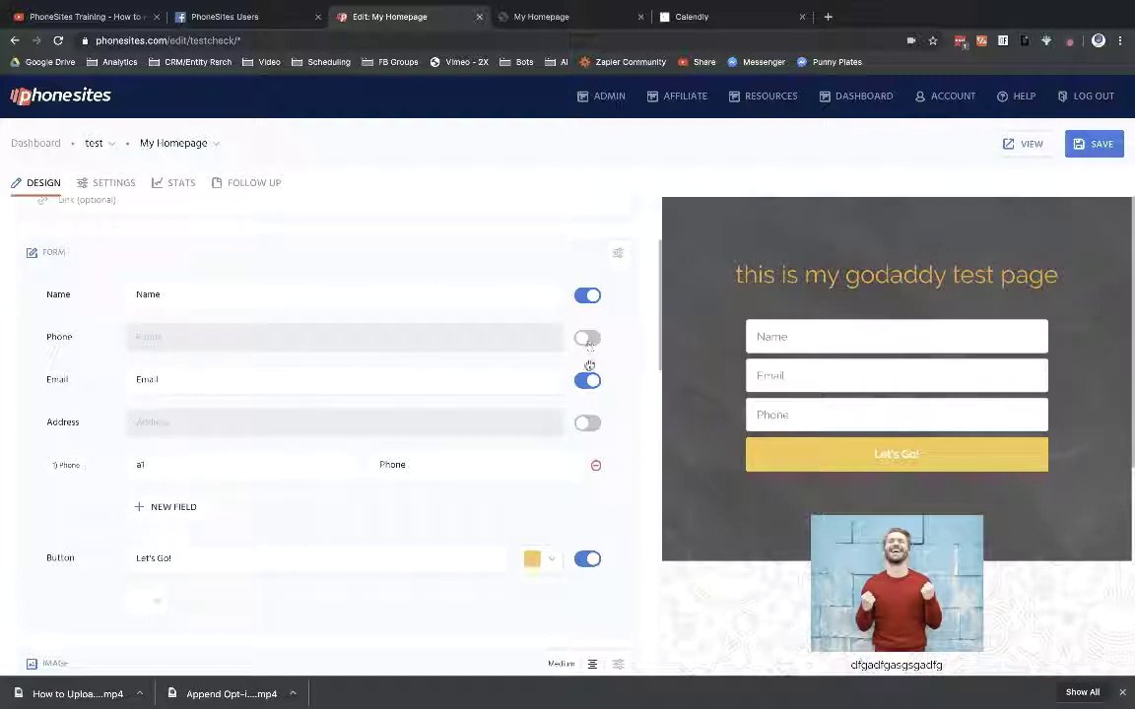
left_click(218, 466)
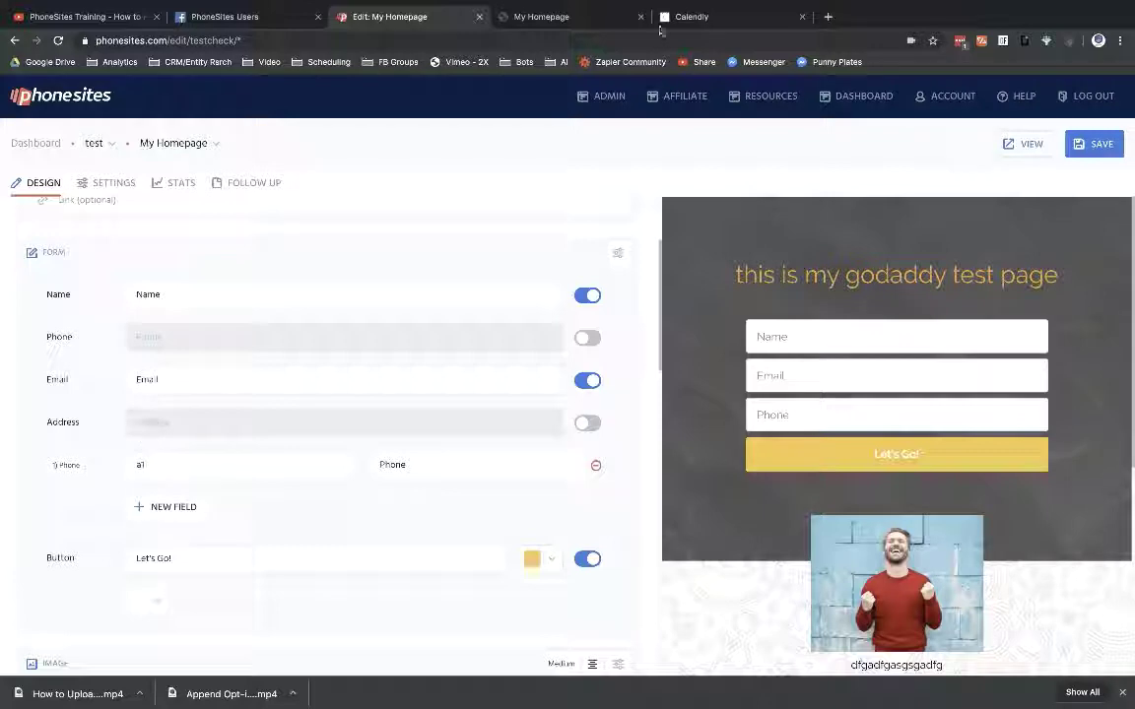
left_click(680, 18)
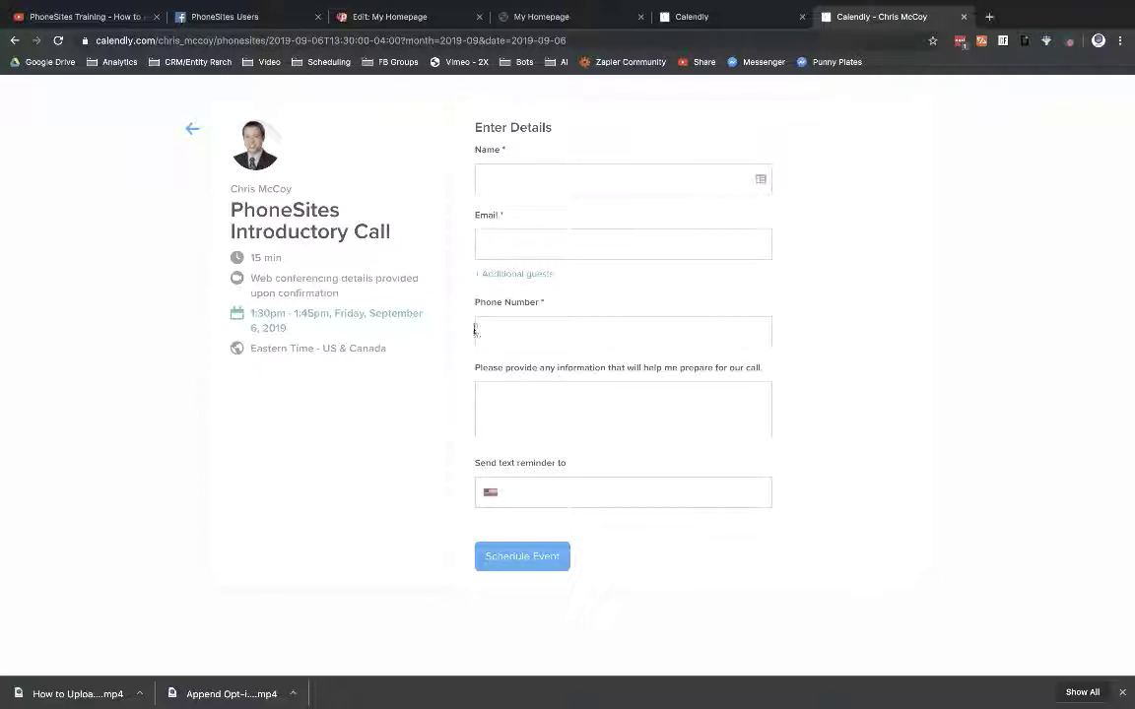
left_click(216, 16)
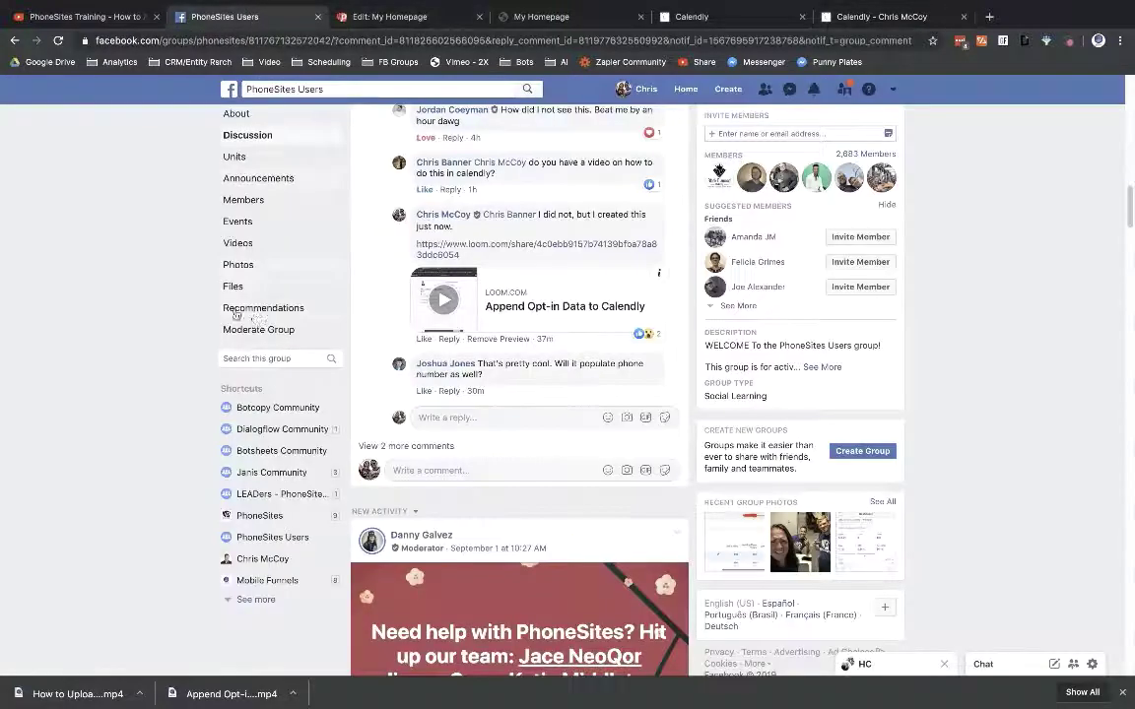
left_click(392, 17)
Step: Label the a1 custom field Phone, save the page, and return to Calendly's event editor
left_click(141, 460)
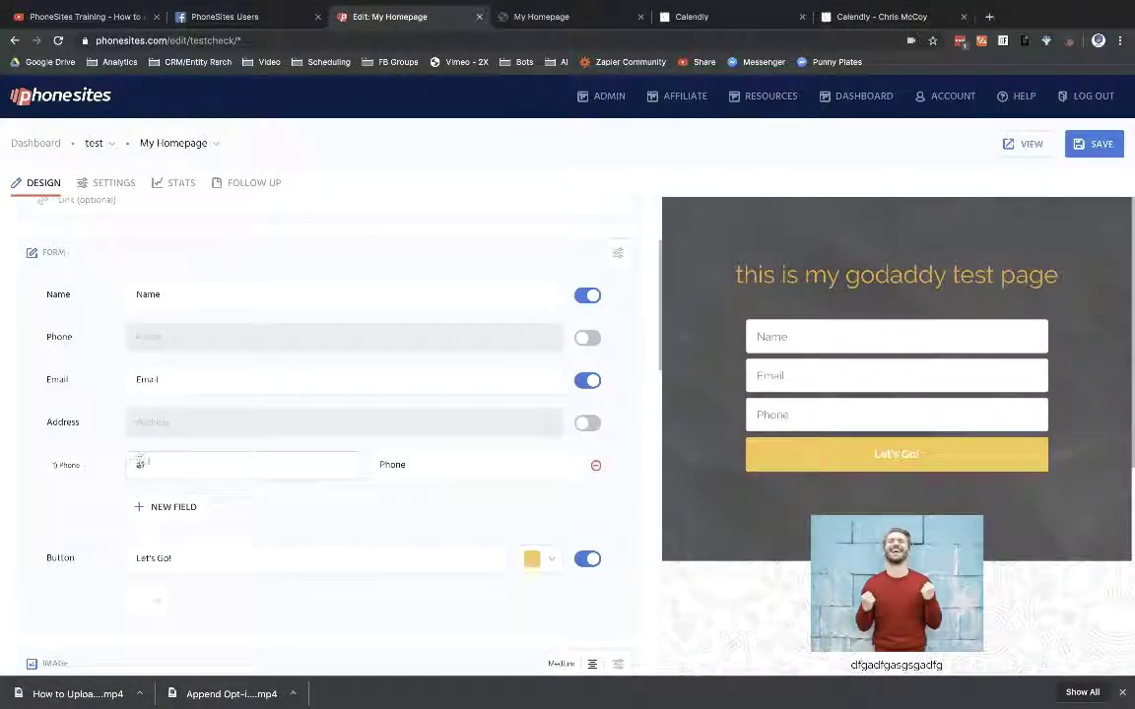
left_click(368, 512)
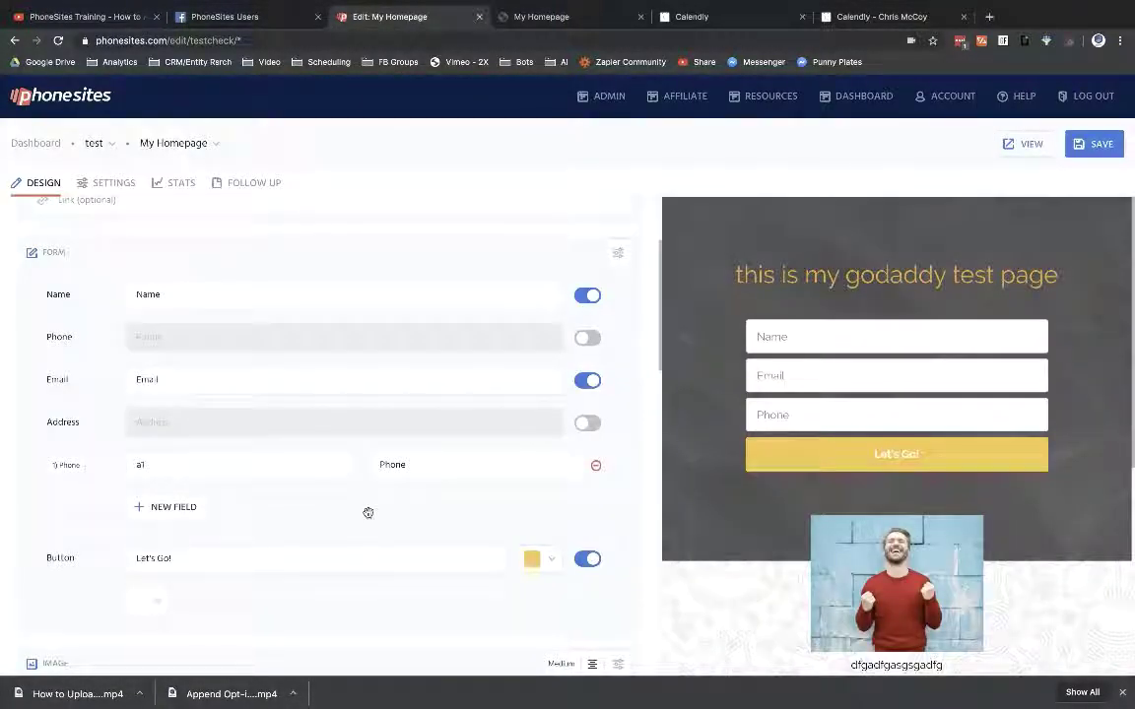
left_click(393, 464)
left_click(1095, 143)
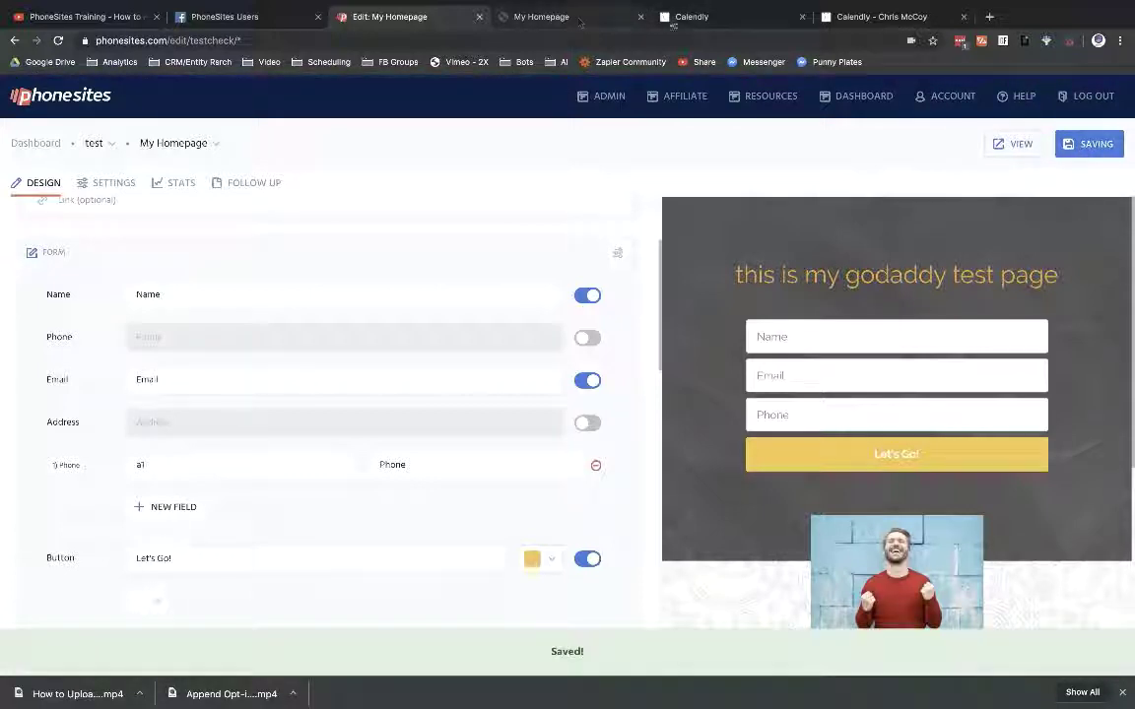
left_click(689, 17)
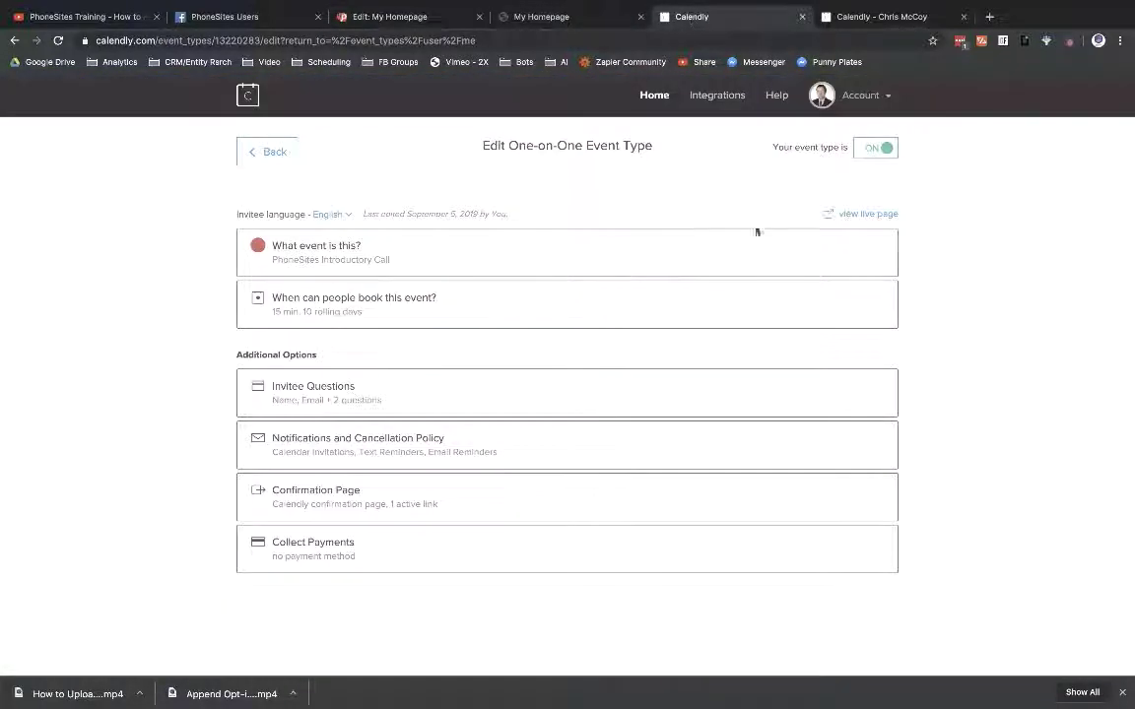
Step: Open the Phone Number invitee question of the PhoneSites Introductory Call
left_click(255, 155)
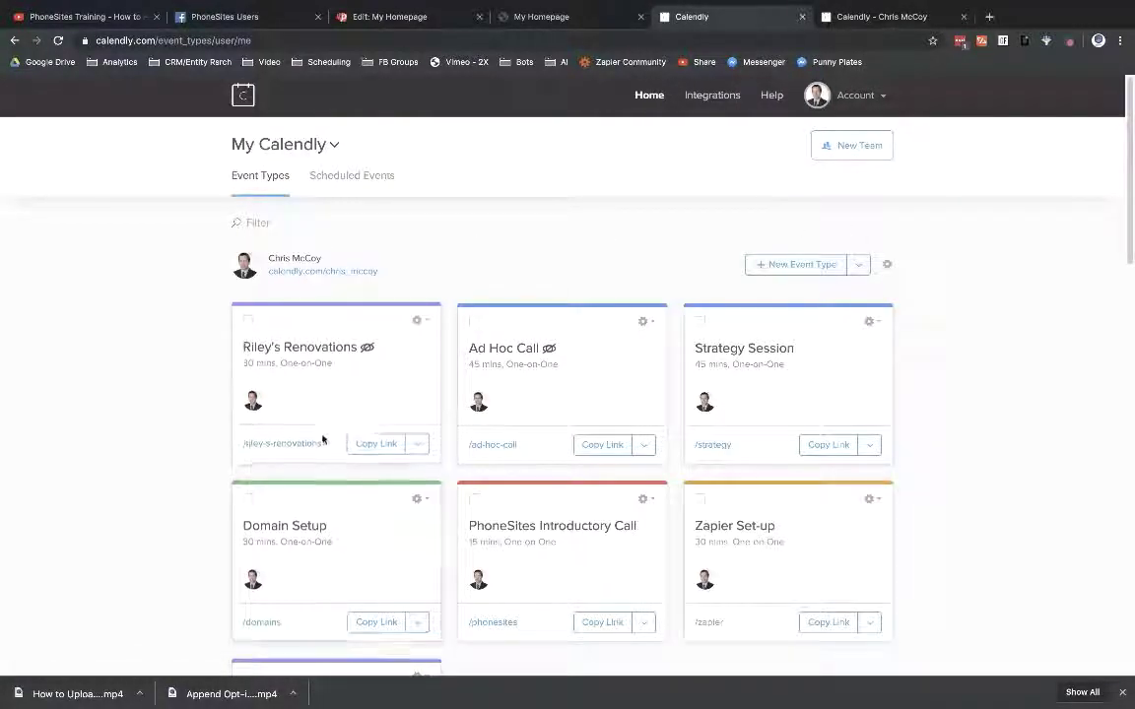
left_click(525, 535)
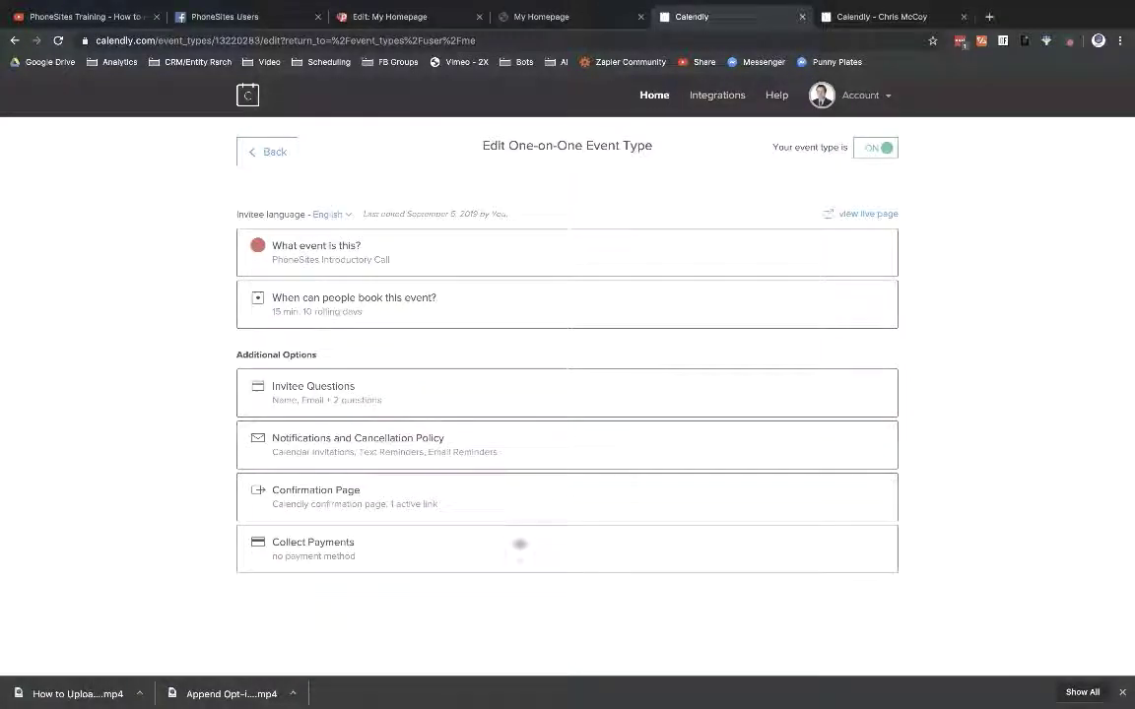
left_click(313, 396)
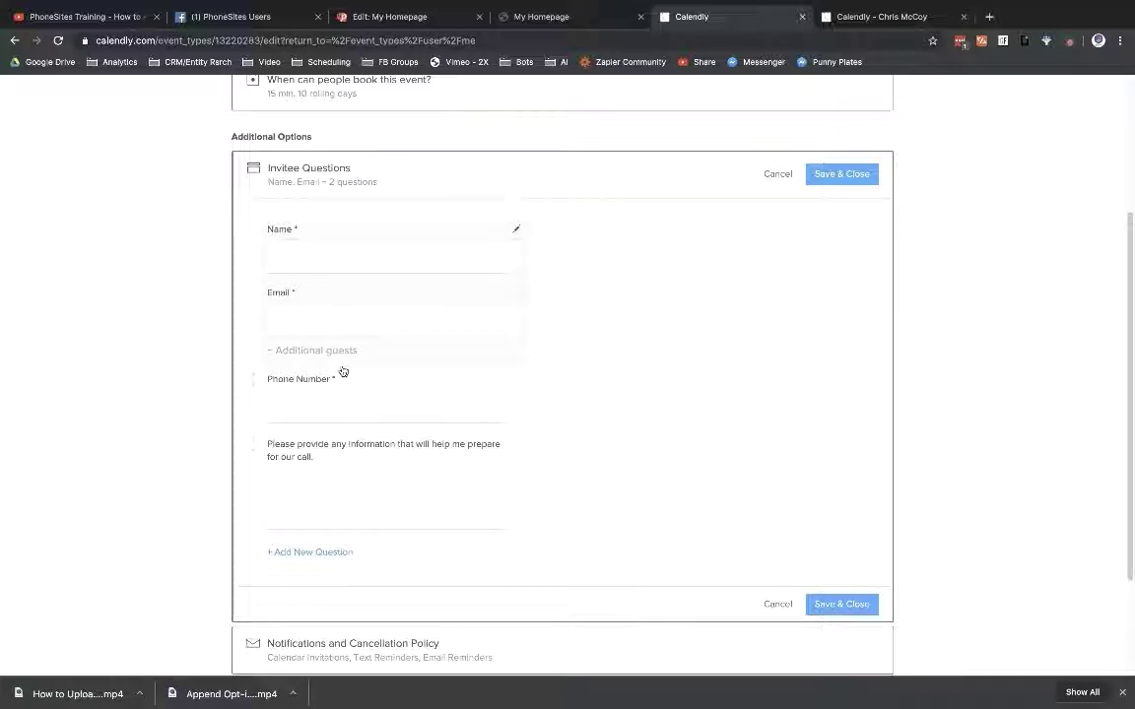
left_click(306, 404)
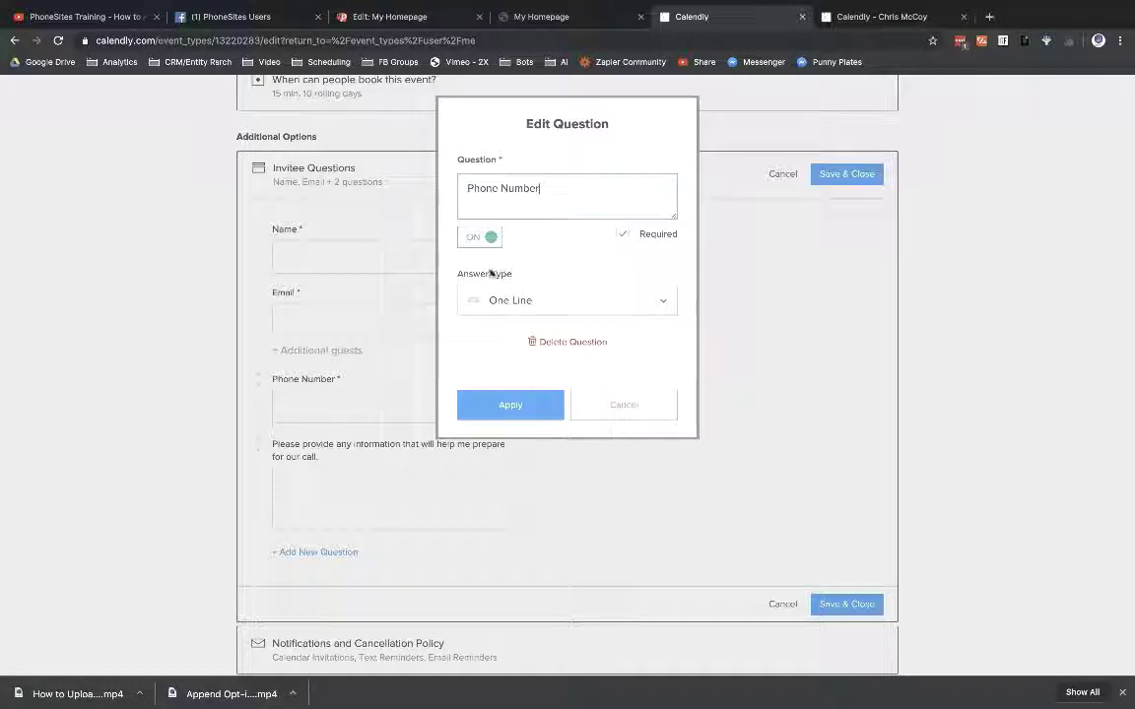
Step: Keep the Phone Number question's answer type as One Line, apply, and save
left_click(663, 303)
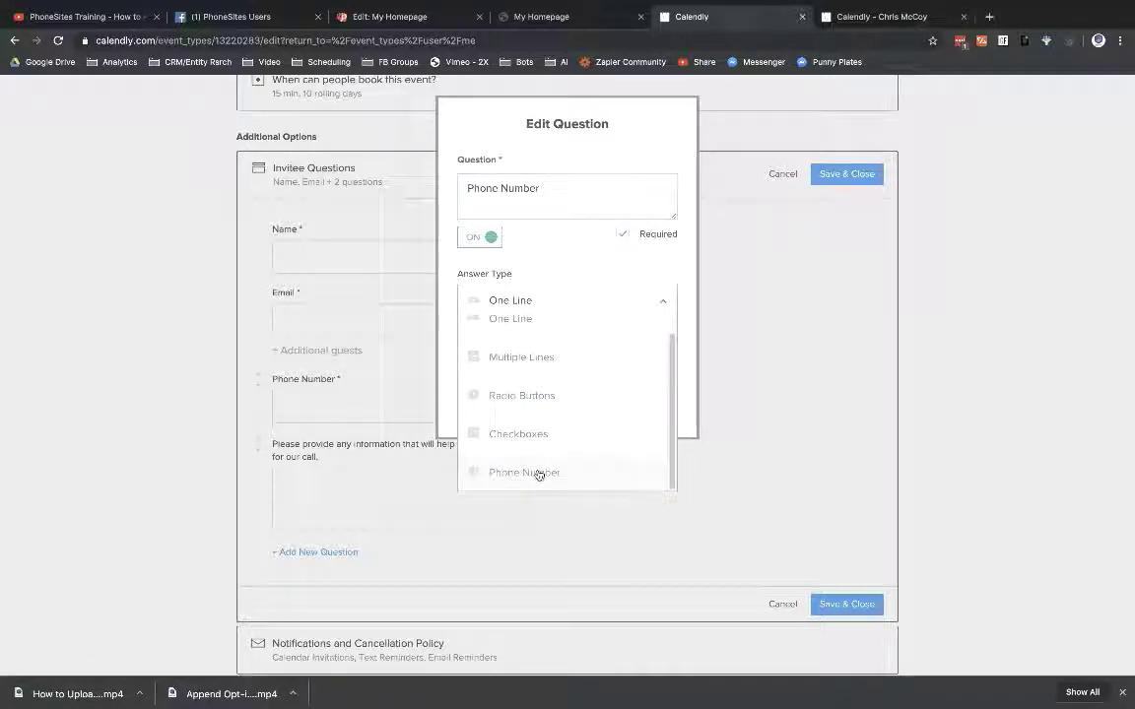
scroll(522, 414, "up", 1)
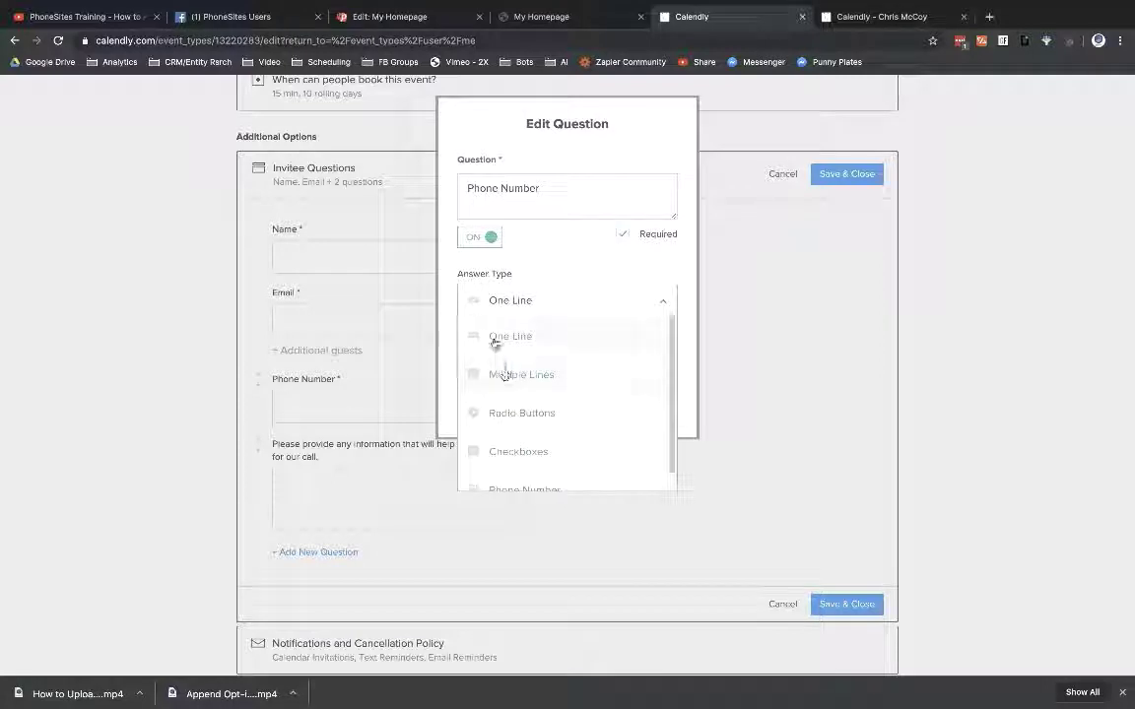
scroll(507, 345, "down", 1)
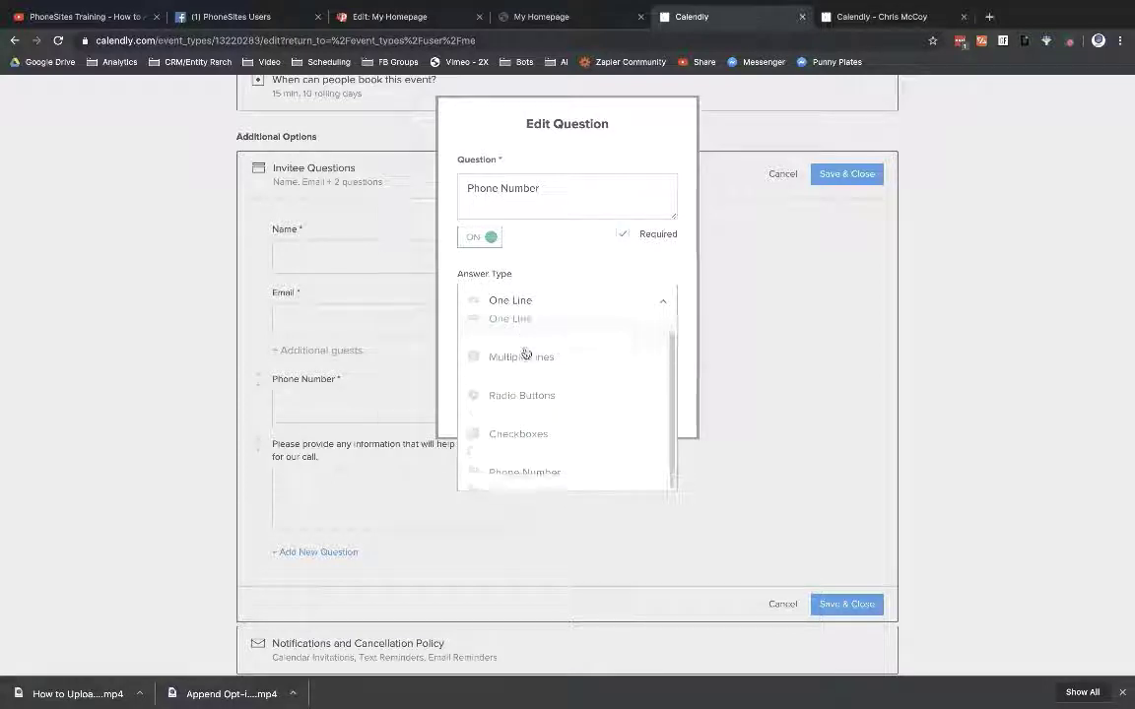
left_click(499, 473)
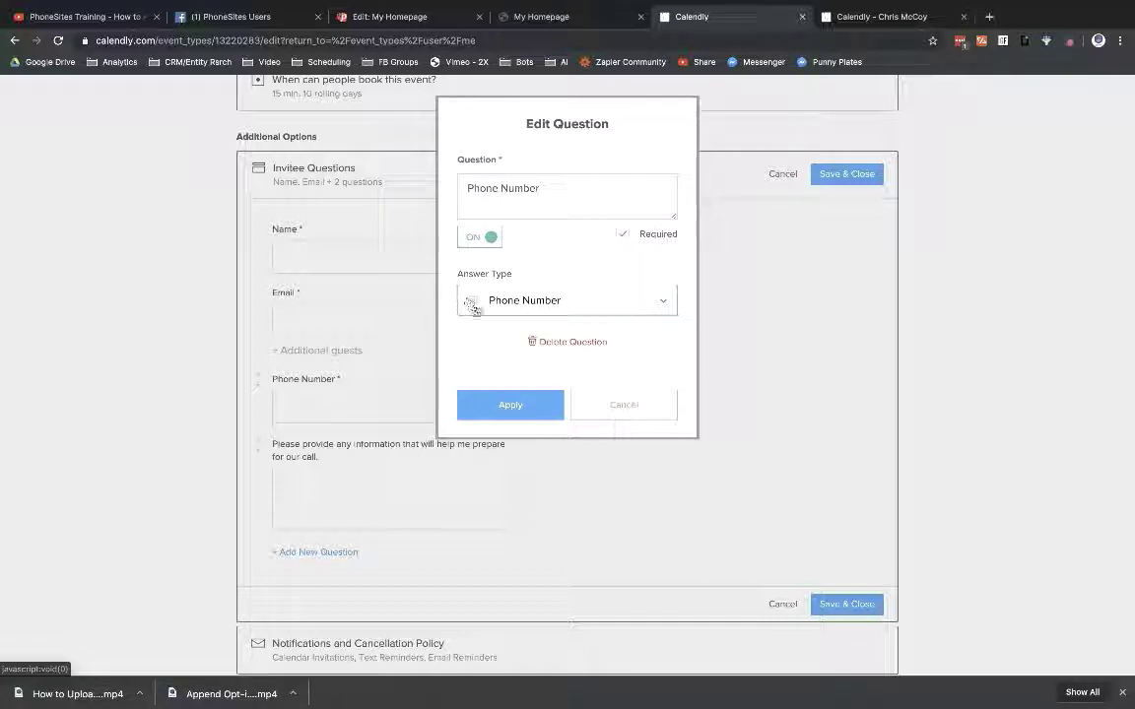
left_click(663, 302)
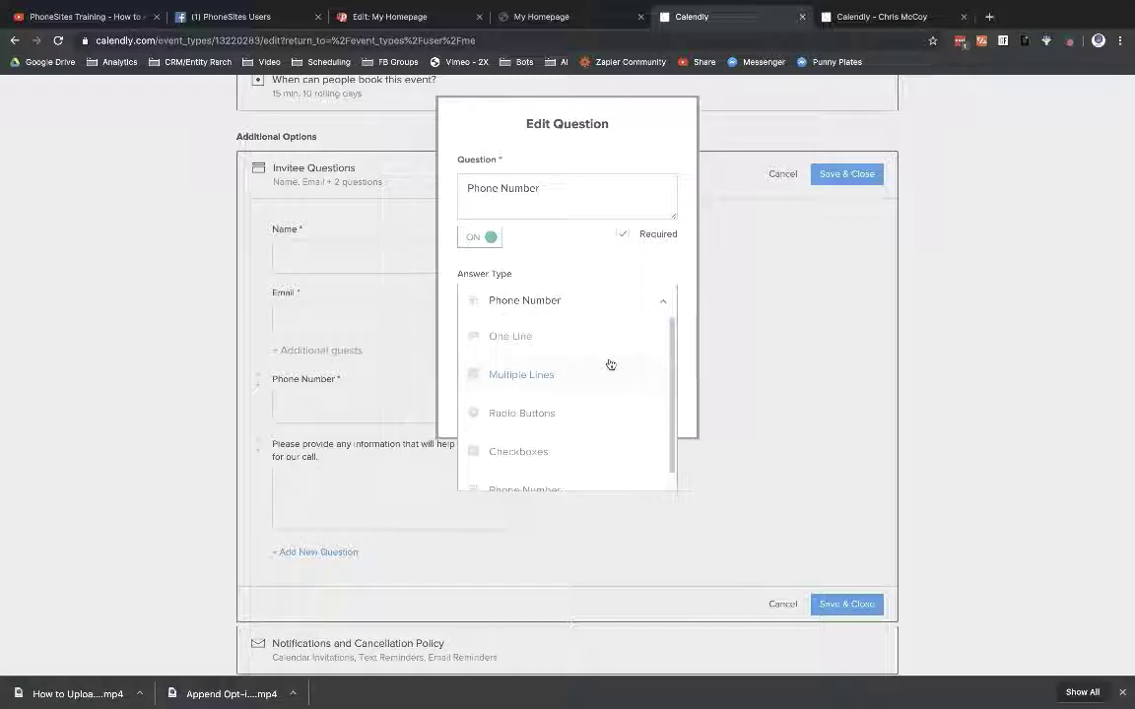
left_click(586, 343)
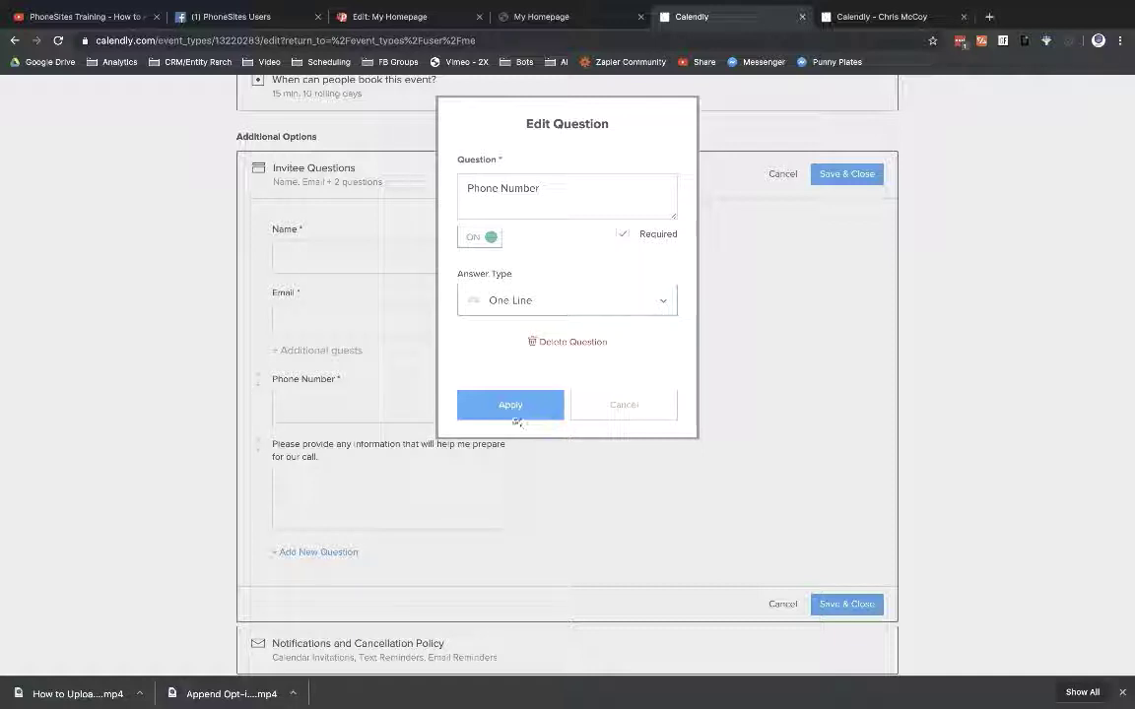
left_click(517, 412)
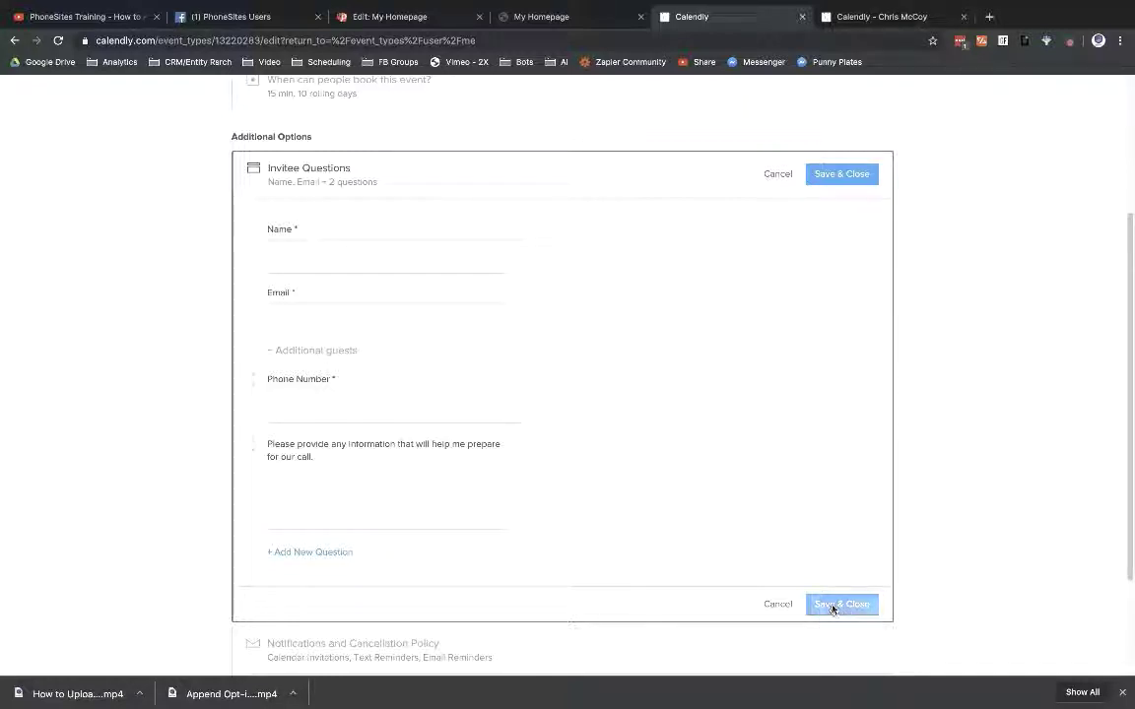
left_click(839, 607)
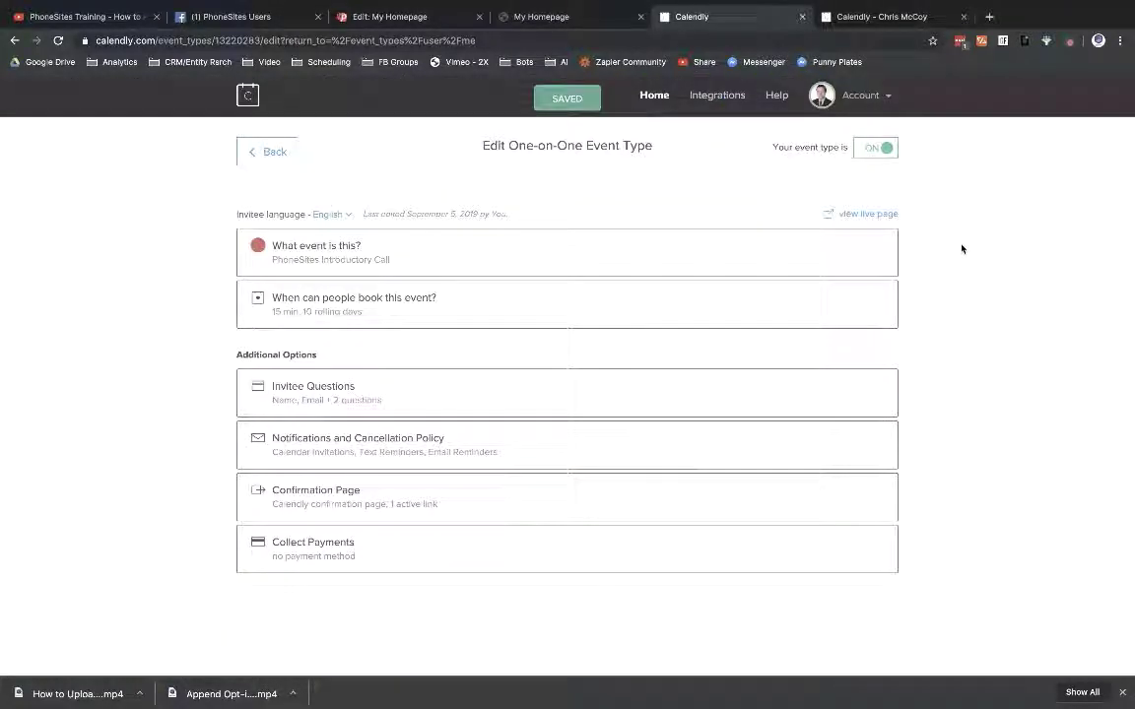
Step: Reload the live opt-in page and enter the name 'GoDaddy is Fantastic', an email and a phone number
left_click(419, 17)
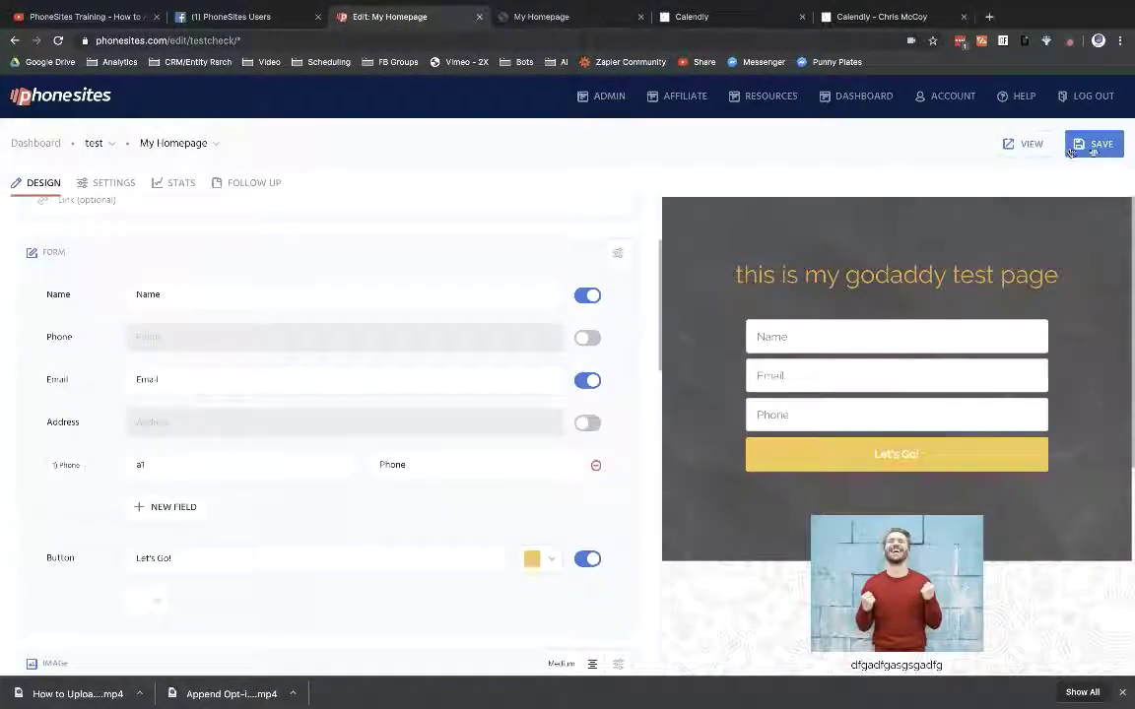
left_click(531, 16)
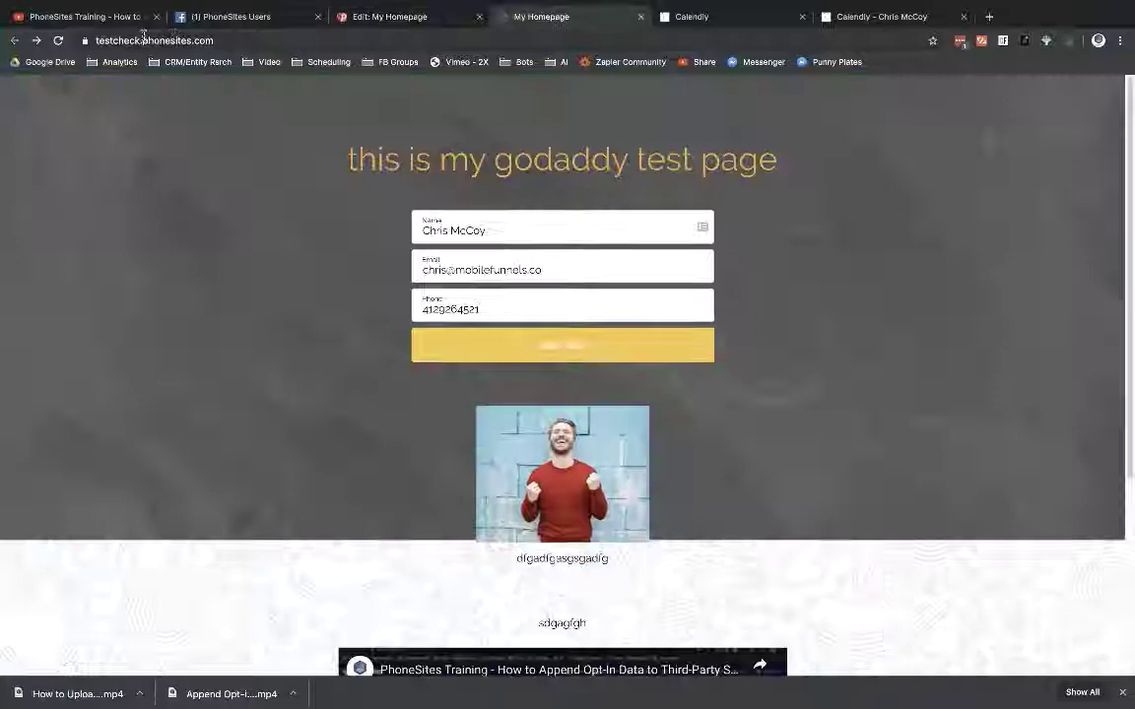
left_click(59, 41)
left_click(469, 228)
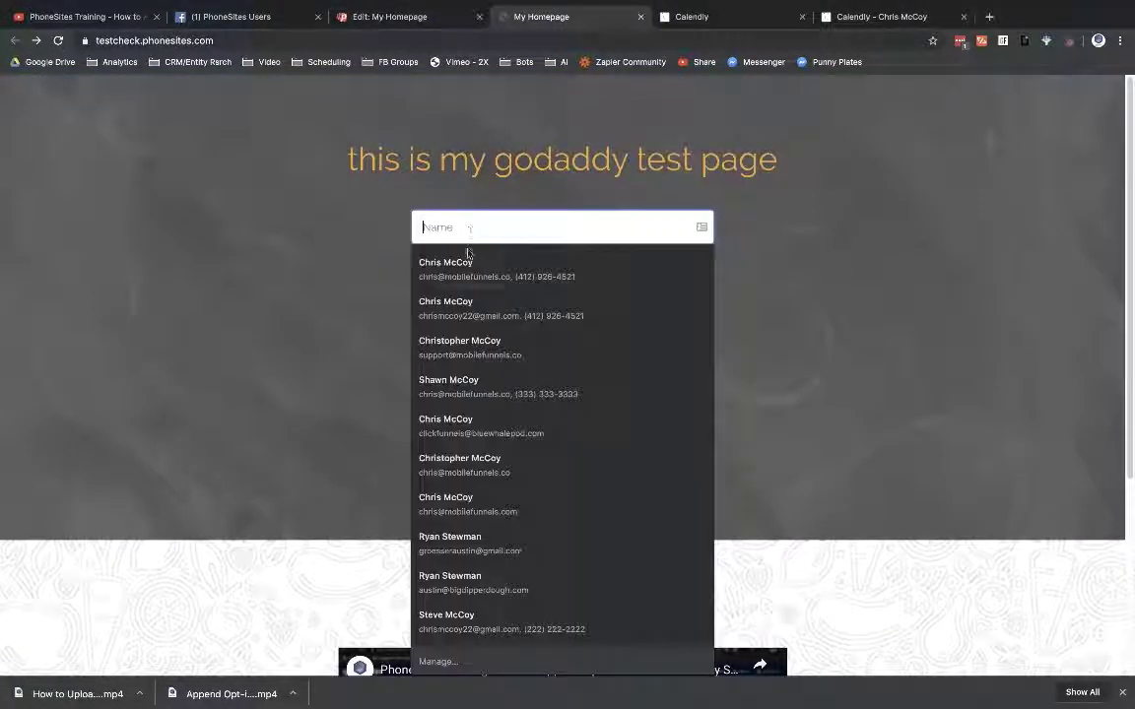
type("Go")
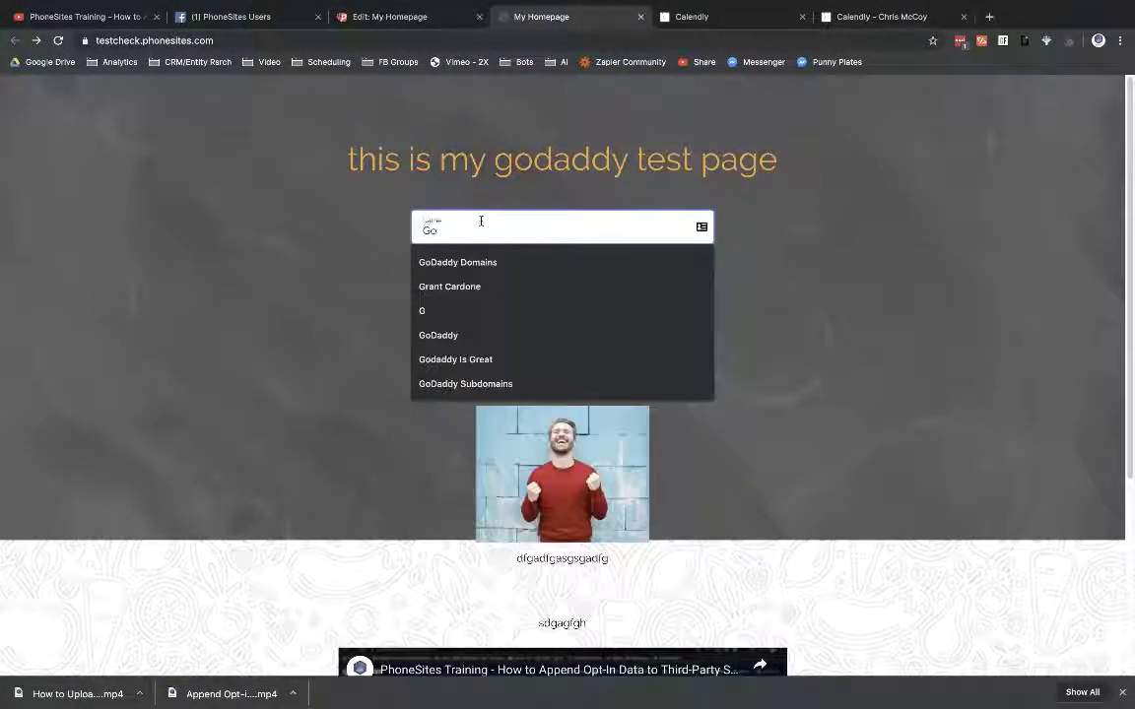
type("Daddy ")
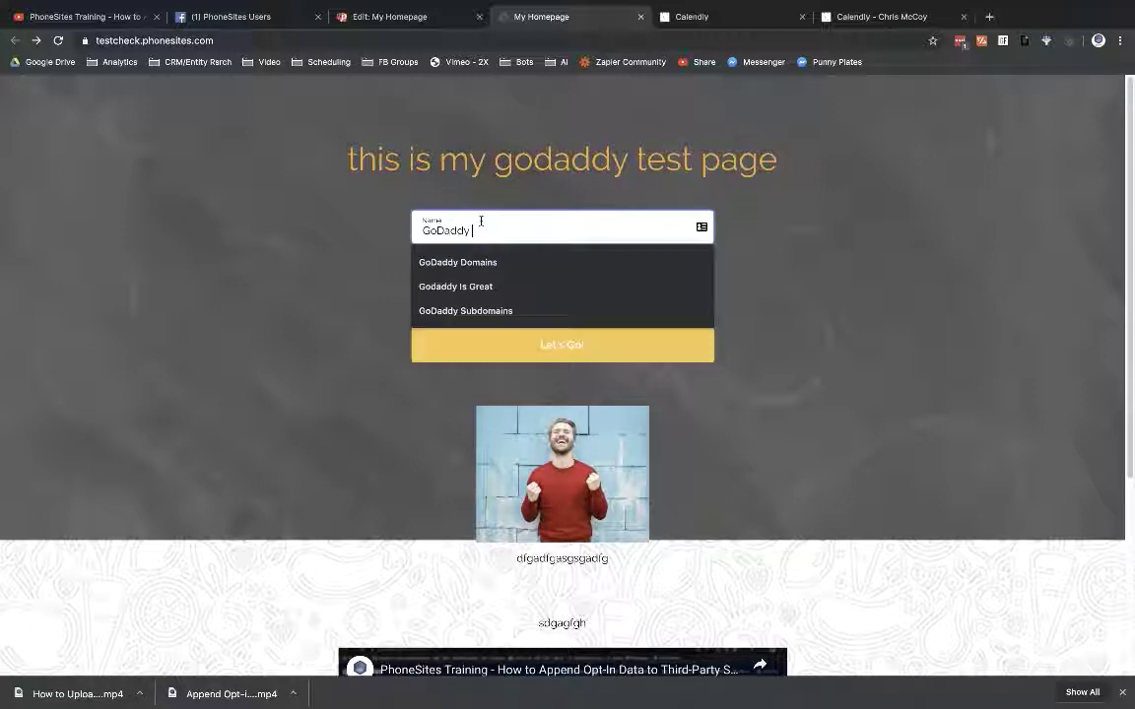
type("is Fantas")
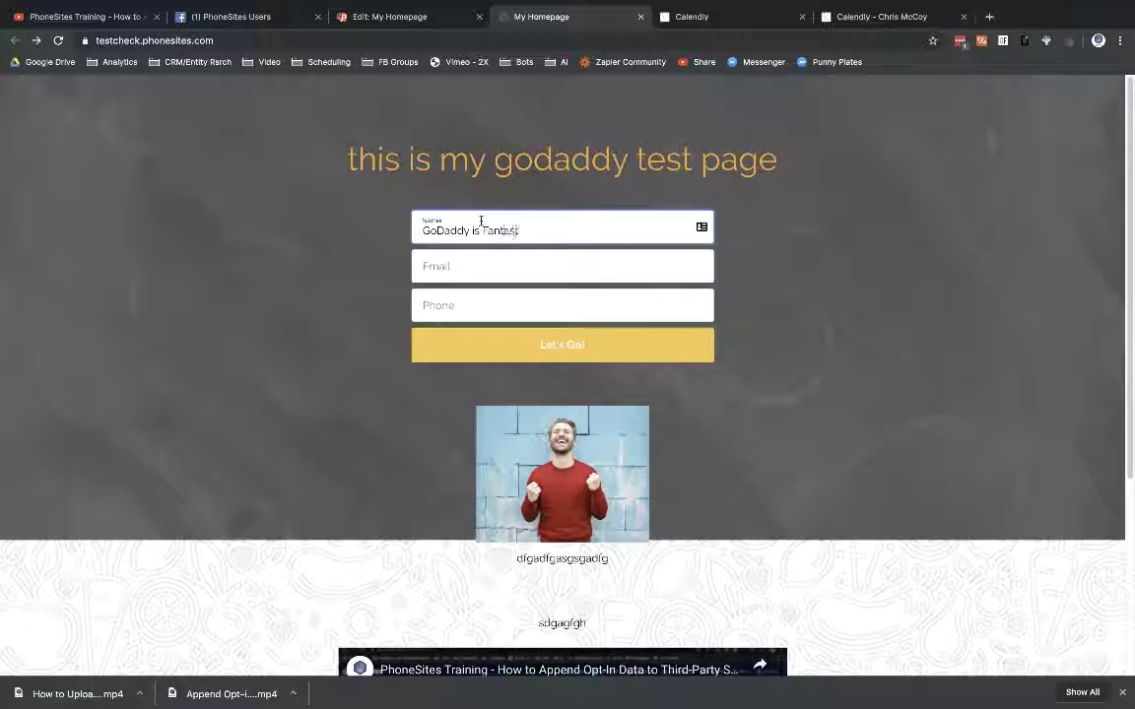
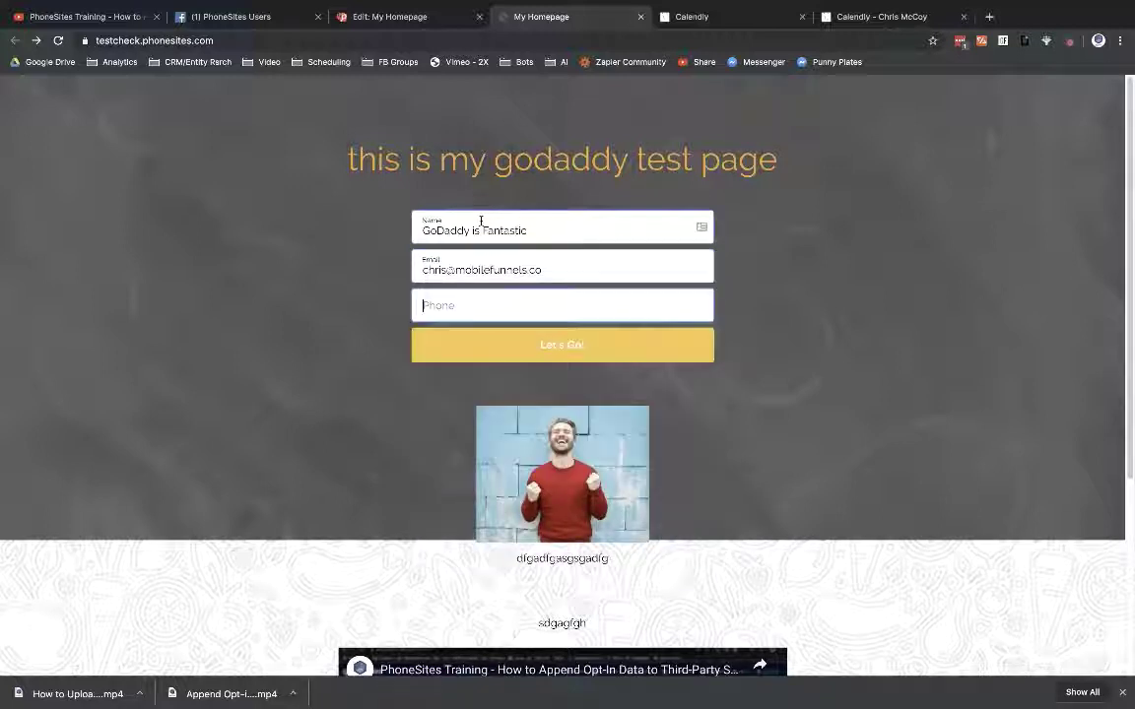
type("1111111111")
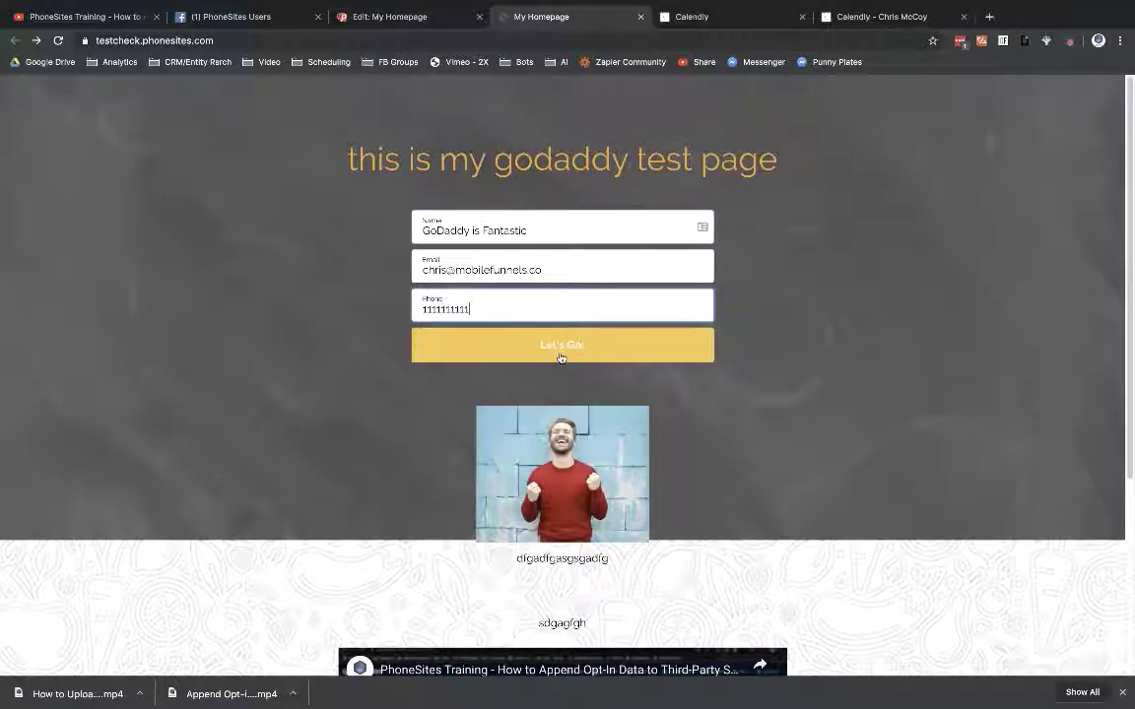
Step: Correct the test phone number by adding a digit and removing a stray space
left_click(452, 312)
type("1")
key("Left")
key("Left")
key("Left")
key("BackSpace")
Step: Submit the opt-in form and schedule the 1:30pm September 6 call with the prefilled details
left_click(578, 348)
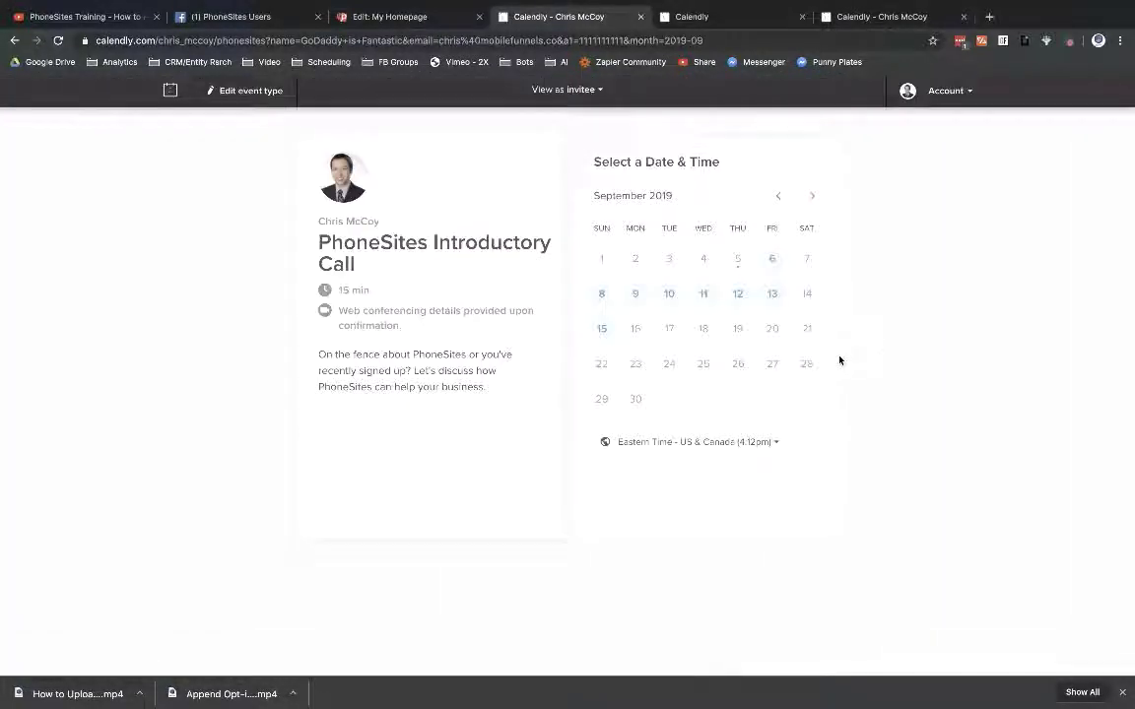
left_click(774, 259)
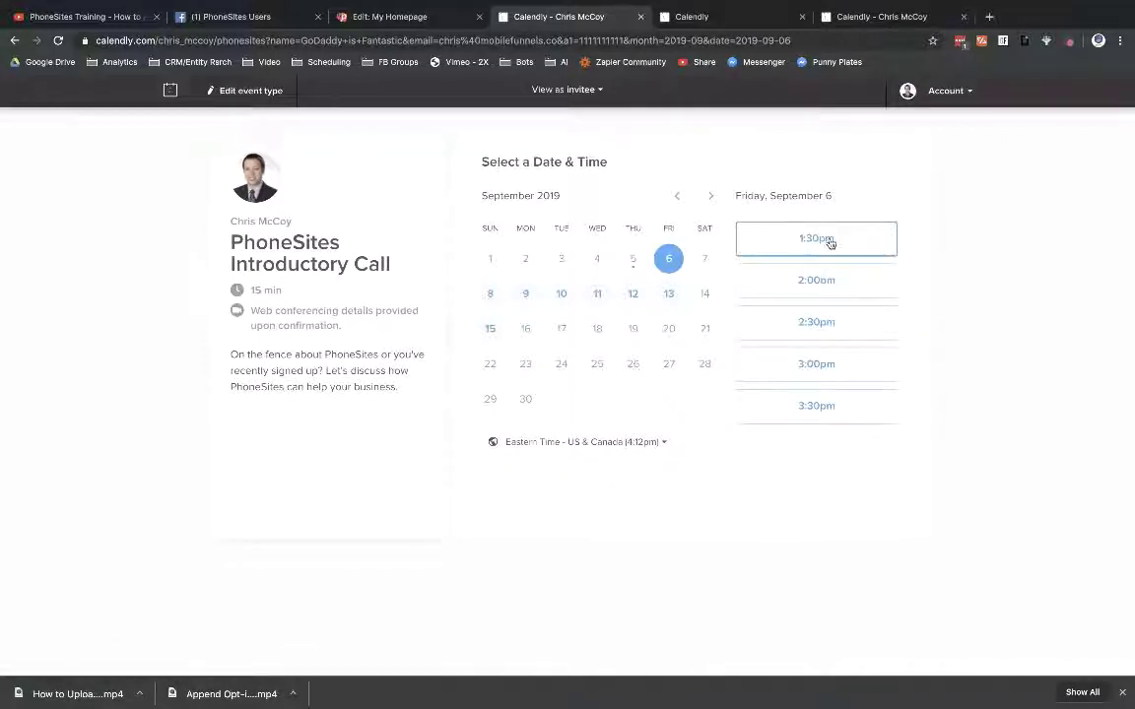
left_click(830, 243)
left_click(843, 240)
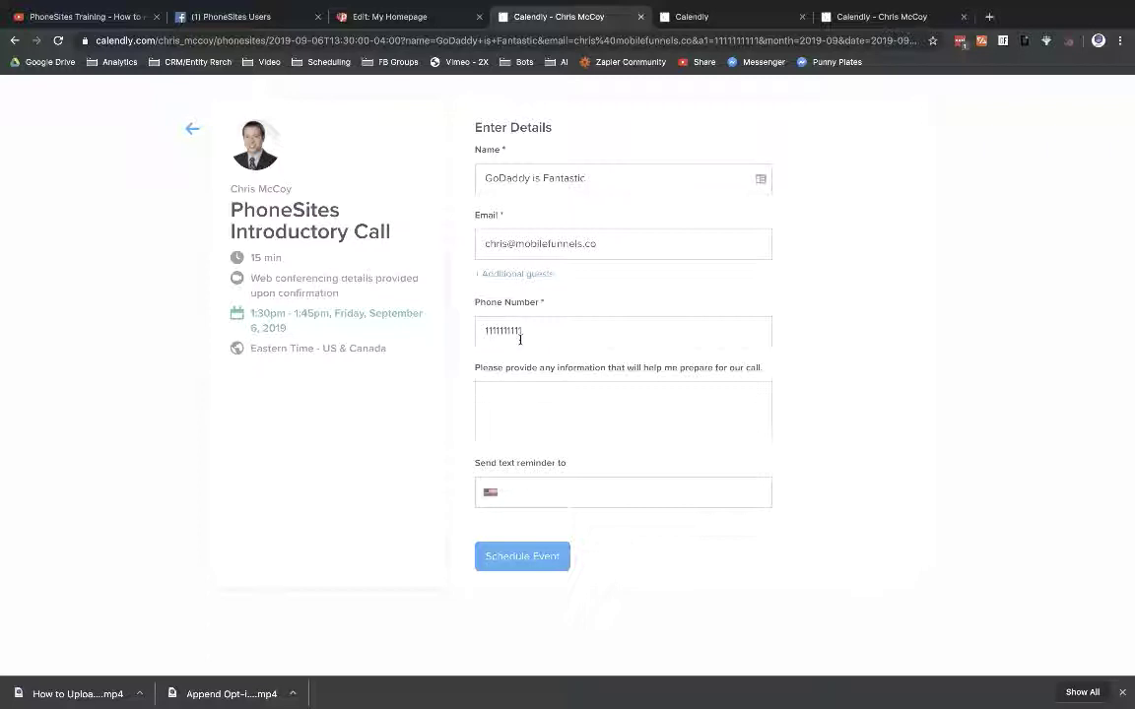
left_click(513, 557)
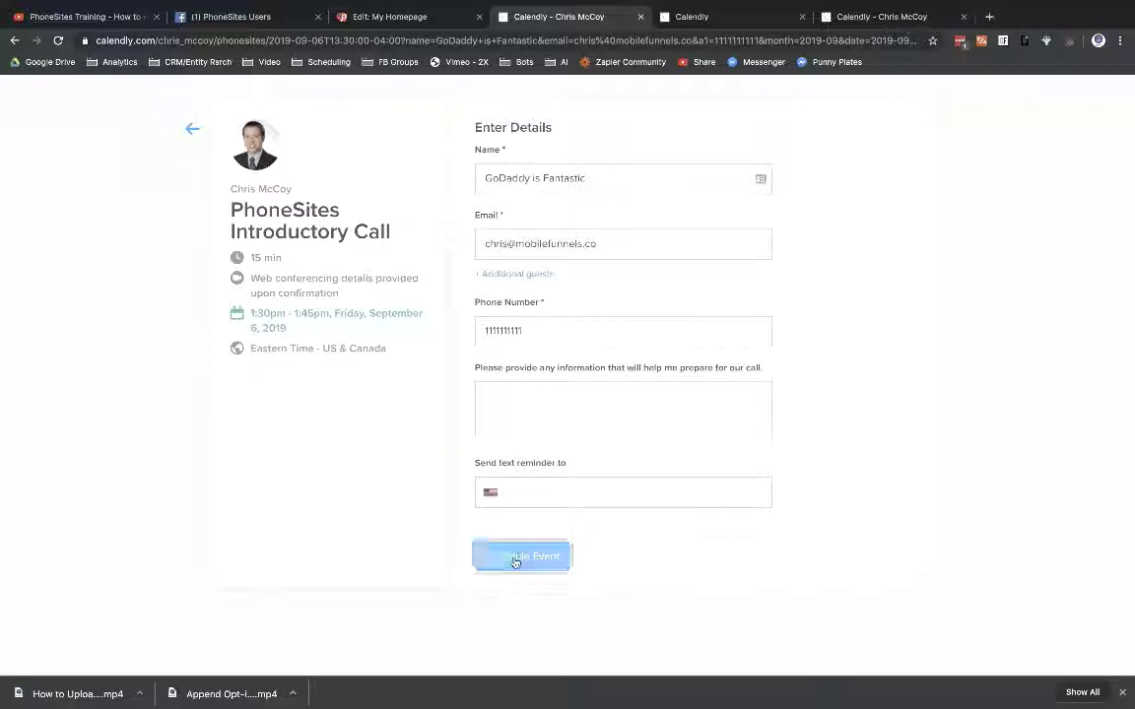